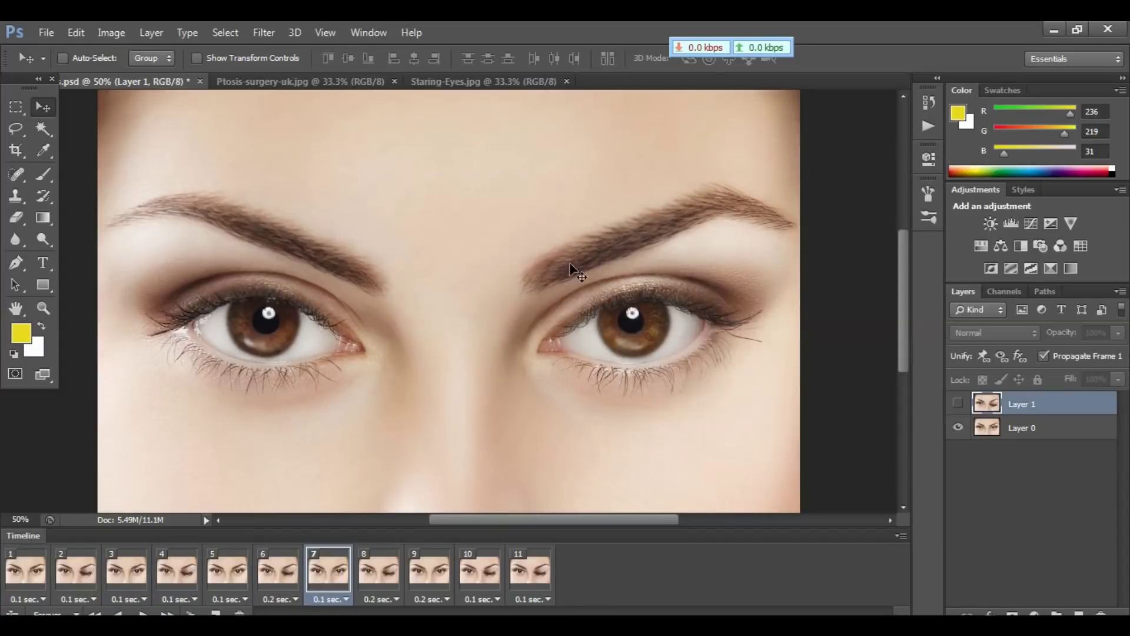
- Close the finished Staring-Eyes.psd animation without saving changes
{"action": "left_click", "coordinate": [201, 81]}
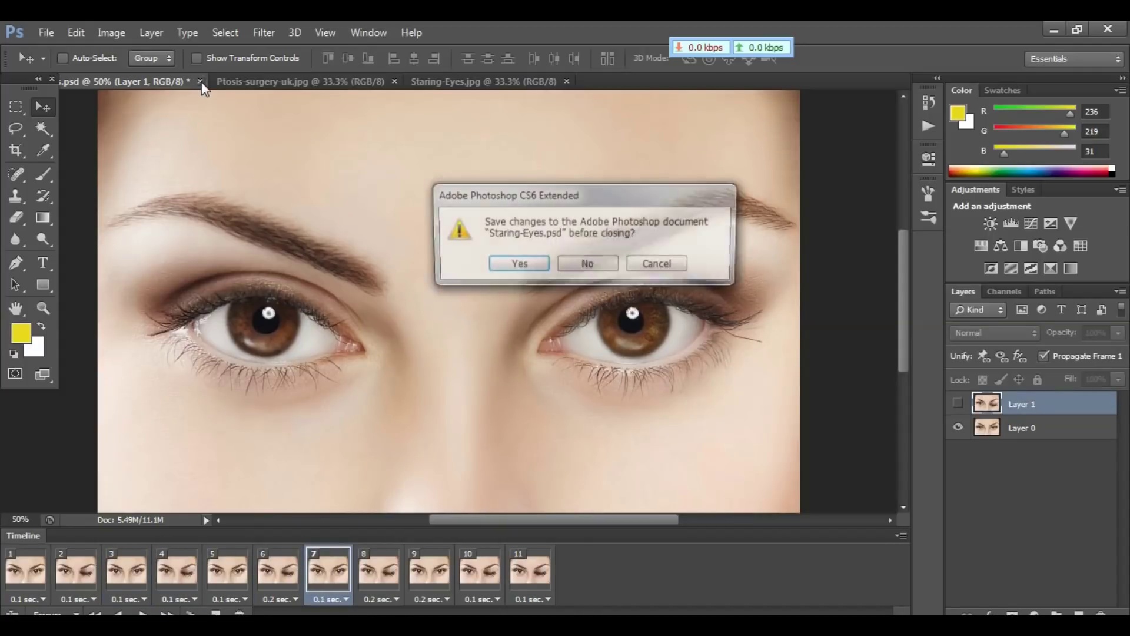
{"action": "left_click", "coordinate": [586, 265]}
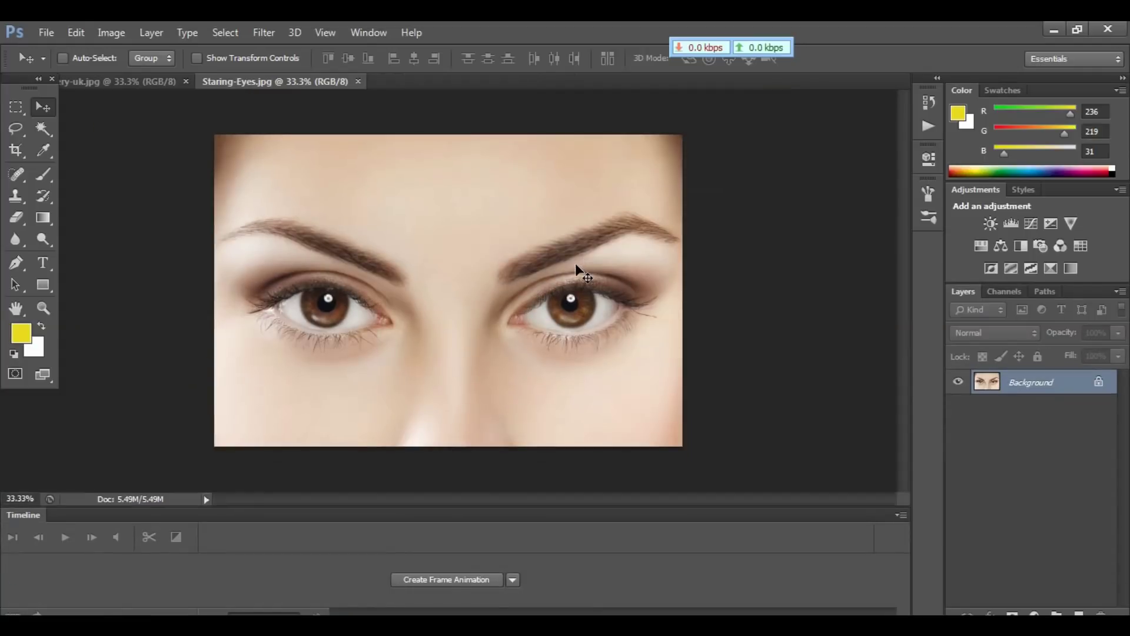
- Zoom Staring-Eyes.jpg to 50%, then bring up the closed-eye photo with the Lasso tool ready
{"action": "key", "text": "ctrl+plus"}
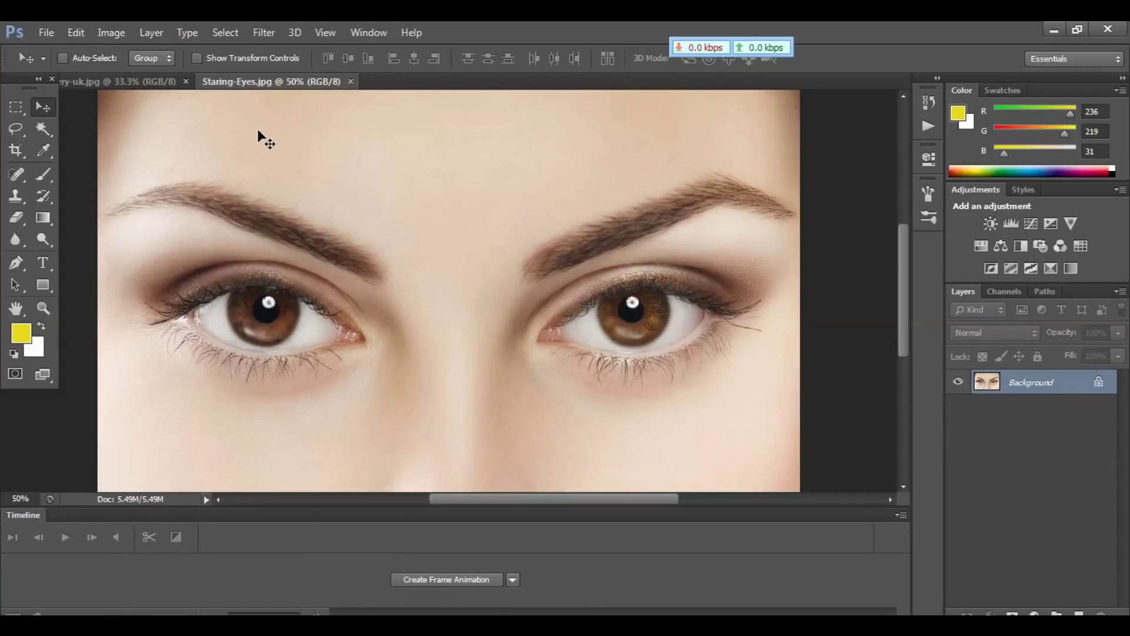
{"action": "left_click", "coordinate": [144, 81]}
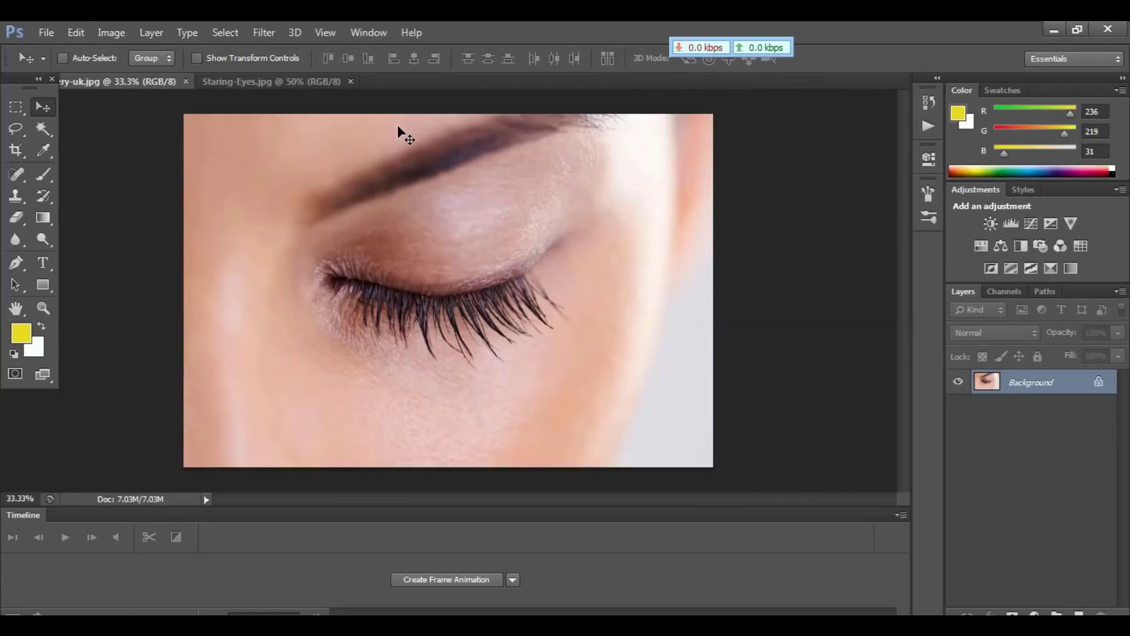
{"action": "left_click", "coordinate": [307, 82]}
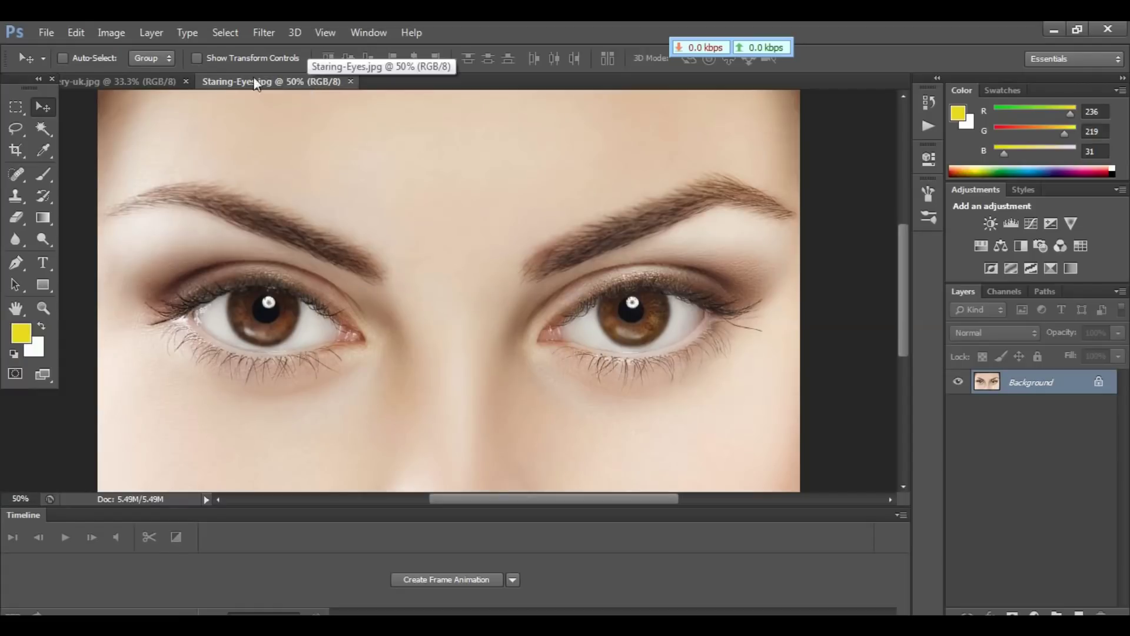
{"action": "left_click", "coordinate": [160, 84]}
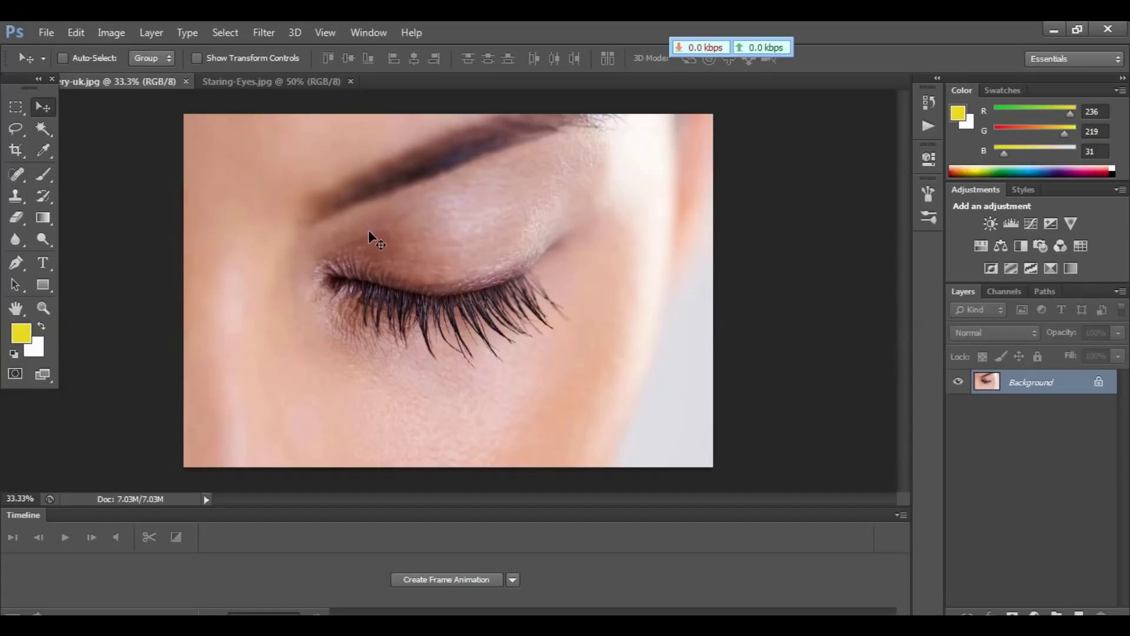
{"action": "left_click", "coordinate": [17, 126]}
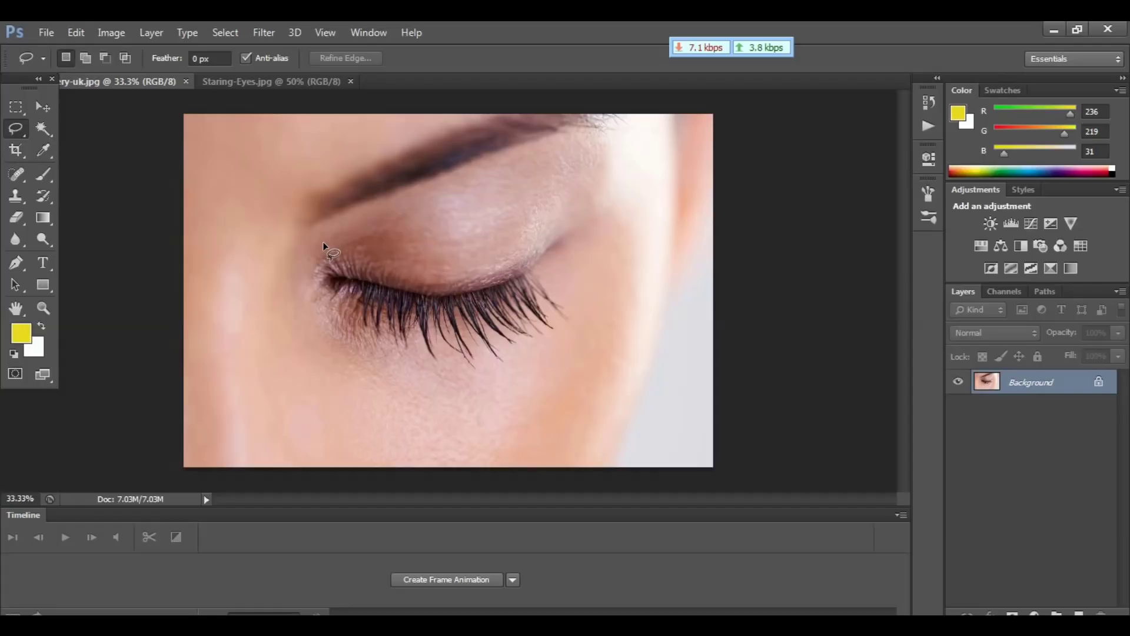
- Lasso-select the closed eye and its lid, then return to Staring-Eyes.jpg
{"action": "left_click_drag", "start_coordinate": [386, 218], "coordinate": [499, 193]}
{"action": "mouse_move", "coordinate": [593, 269]}
{"action": "left_mouse_down"}
{"action": "mouse_move", "coordinate": [574, 336]}
{"action": "mouse_move", "coordinate": [517, 377]}
{"action": "left_mouse_up"}
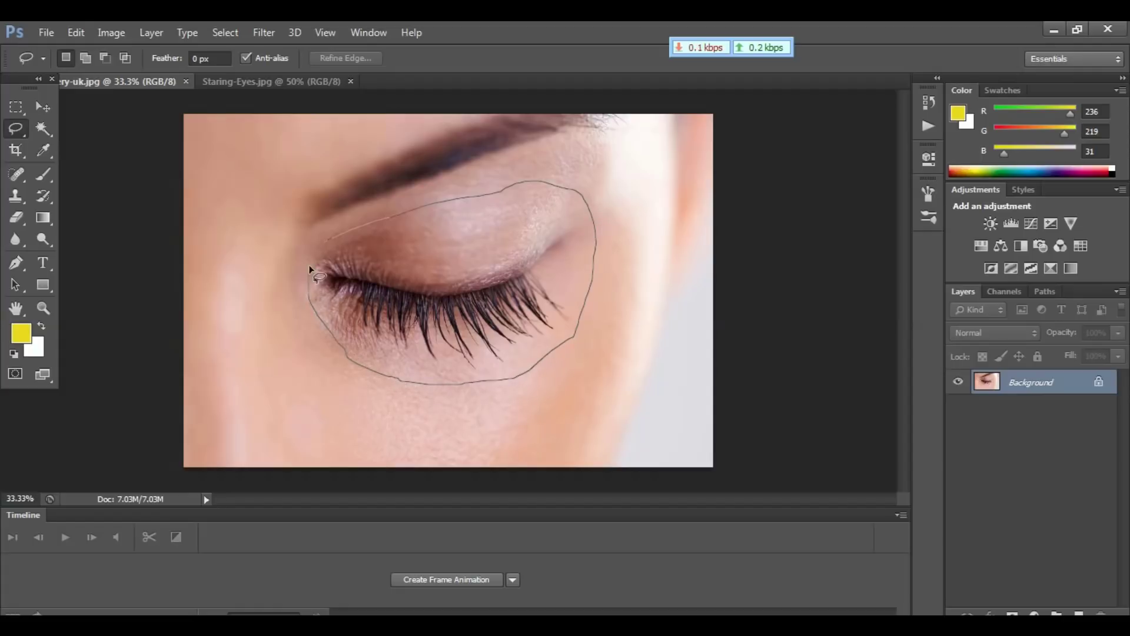
{"action": "left_click_drag", "start_coordinate": [328, 241], "coordinate": [333, 243]}
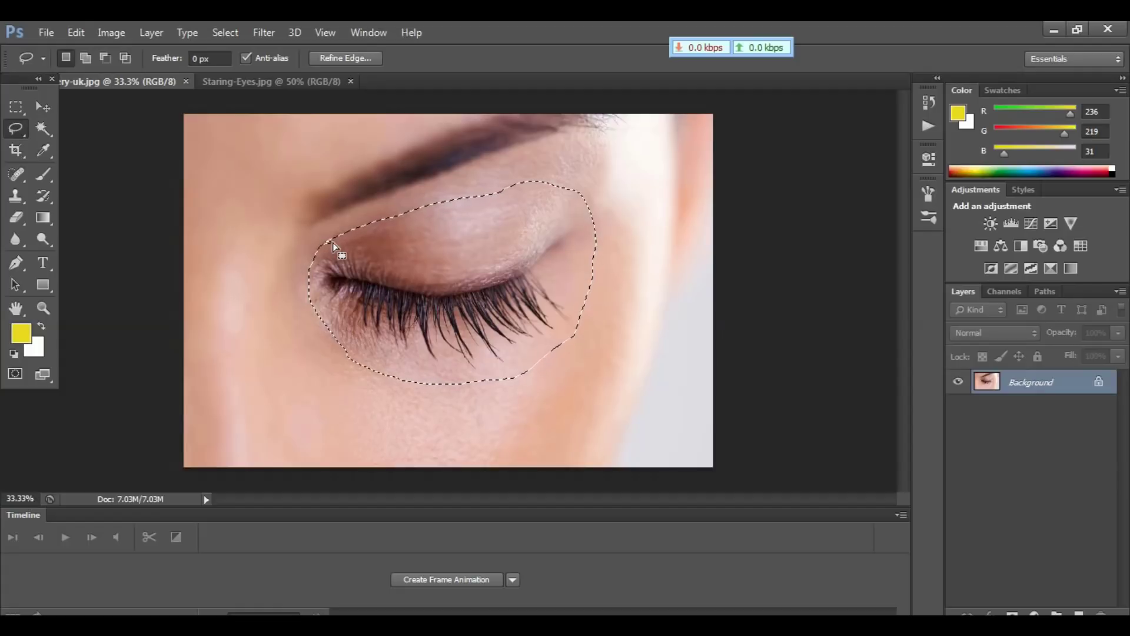
{"action": "left_click", "coordinate": [268, 85]}
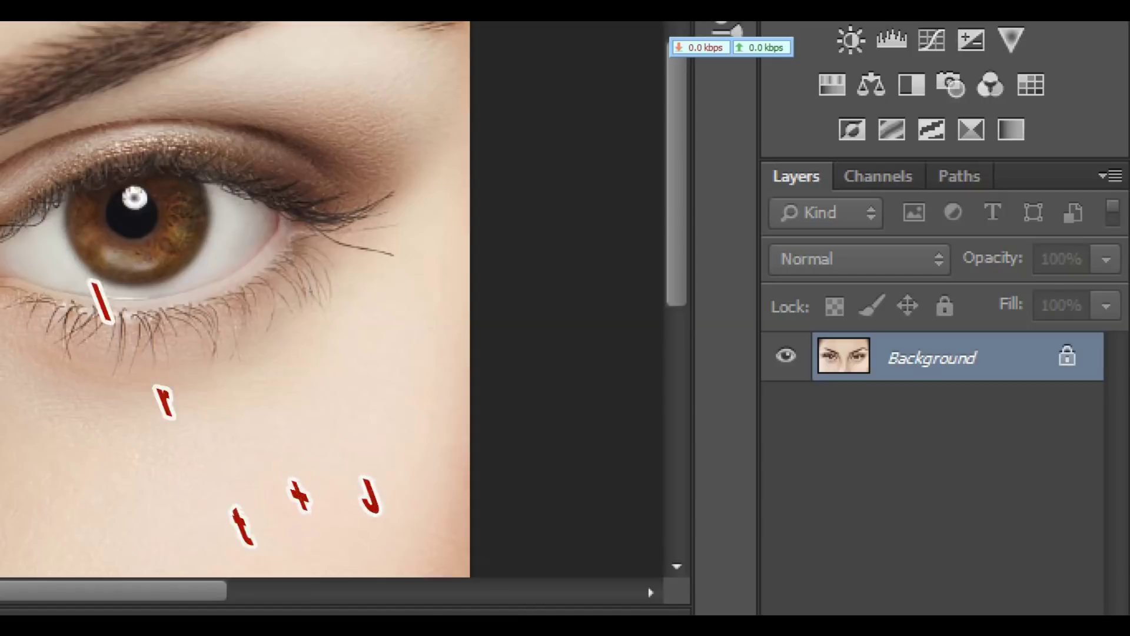
- Duplicate the Staring-Eyes Background into Layer 1, then return to the closed-eye photo
{"action": "key", "text": "ctrl+j"}
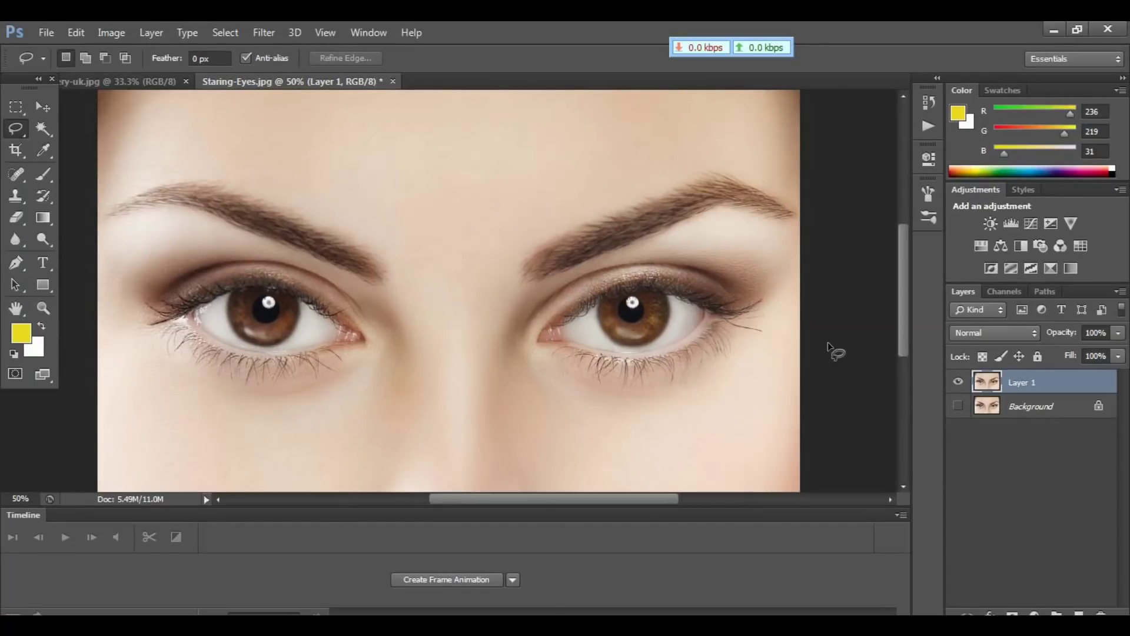
{"action": "left_click", "coordinate": [146, 77]}
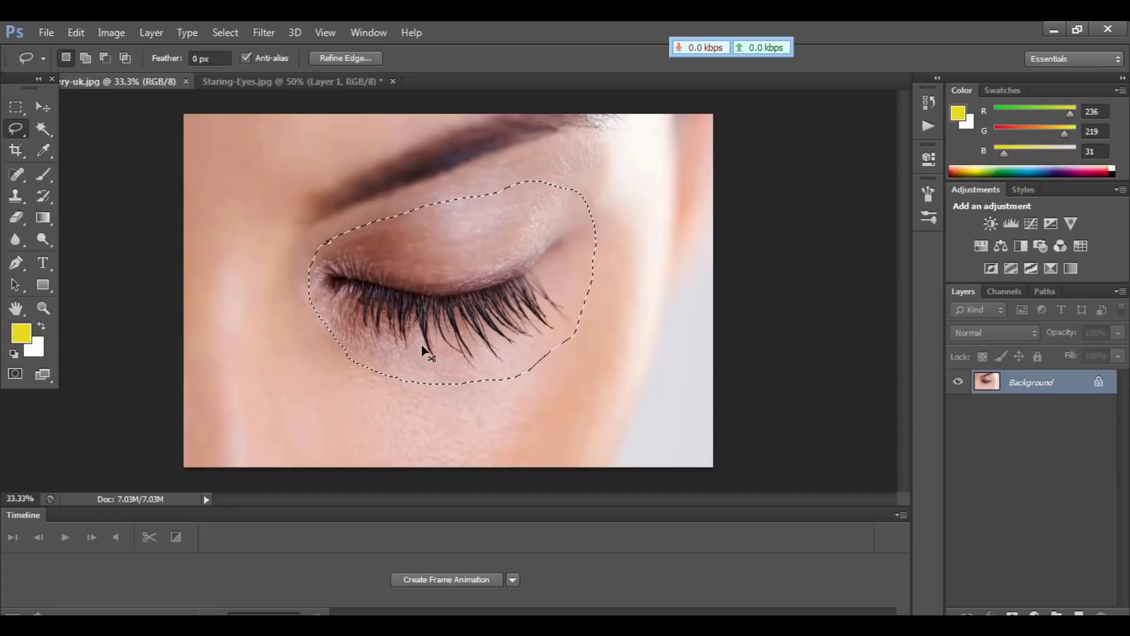
- Copy the selected closed eye to a layer and drag it into Staring-Eyes.jpg as Layer 2
{"action": "key", "text": "ctrl+j"}
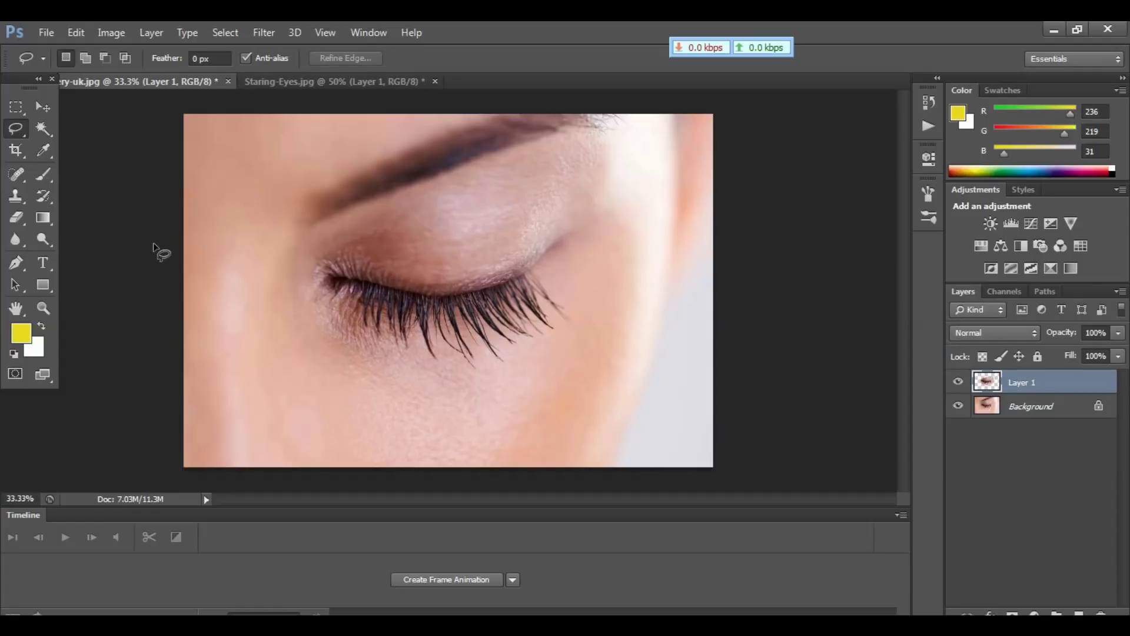
{"action": "left_click", "coordinate": [48, 108]}
{"action": "mouse_move", "coordinate": [493, 236]}
{"action": "left_mouse_down"}
{"action": "mouse_move", "coordinate": [463, 265]}
{"action": "mouse_move", "coordinate": [499, 228]}
{"action": "mouse_move", "coordinate": [482, 228]}
{"action": "mouse_move", "coordinate": [390, 85]}
{"action": "mouse_move", "coordinate": [470, 224]}
{"action": "mouse_move", "coordinate": [515, 233]}
{"action": "mouse_move", "coordinate": [539, 218]}
{"action": "mouse_move", "coordinate": [465, 231]}
{"action": "mouse_move", "coordinate": [489, 229]}
{"action": "left_mouse_up"}
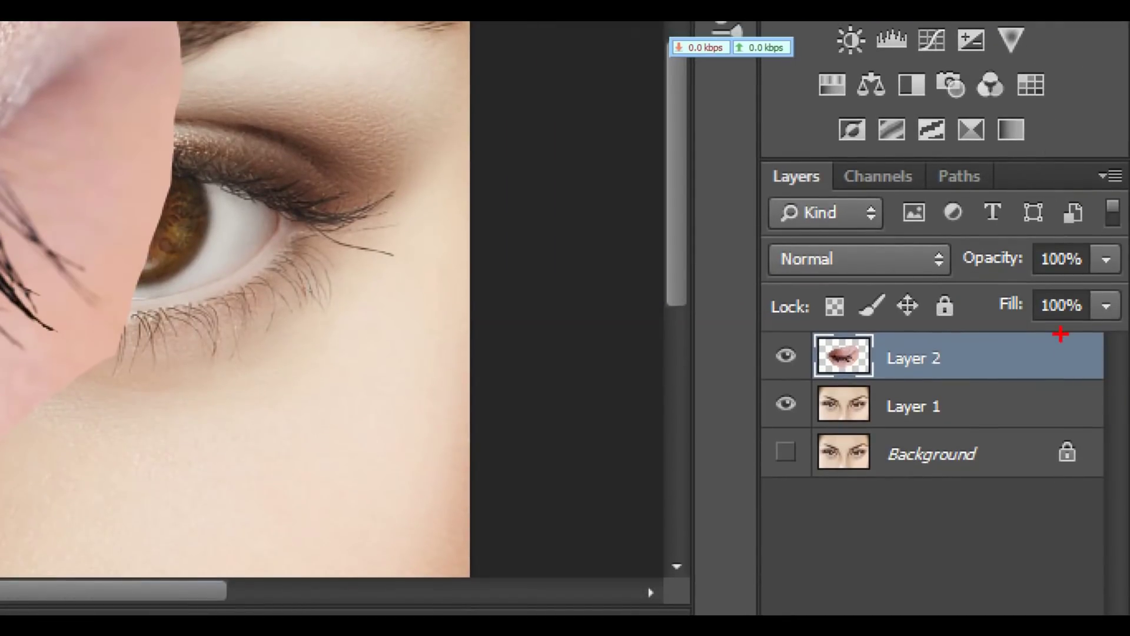
{"action": "left_click_drag", "start_coordinate": [948, 237], "coordinate": [1125, 276]}
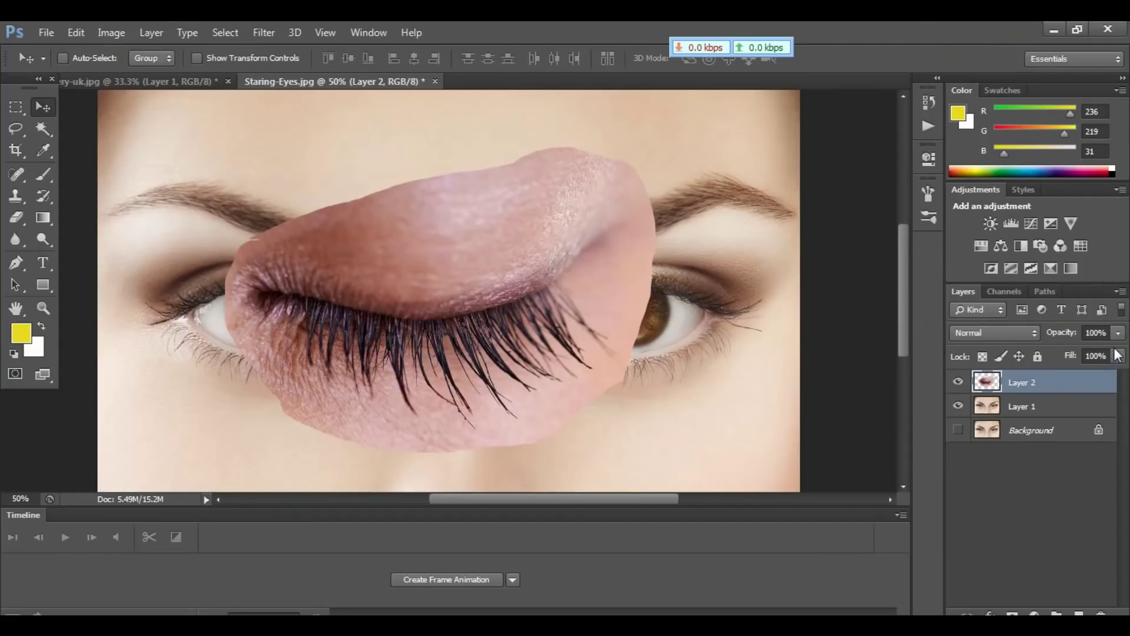
- Lower Layer 2's opacity to 46%
{"action": "left_click", "coordinate": [1118, 334]}
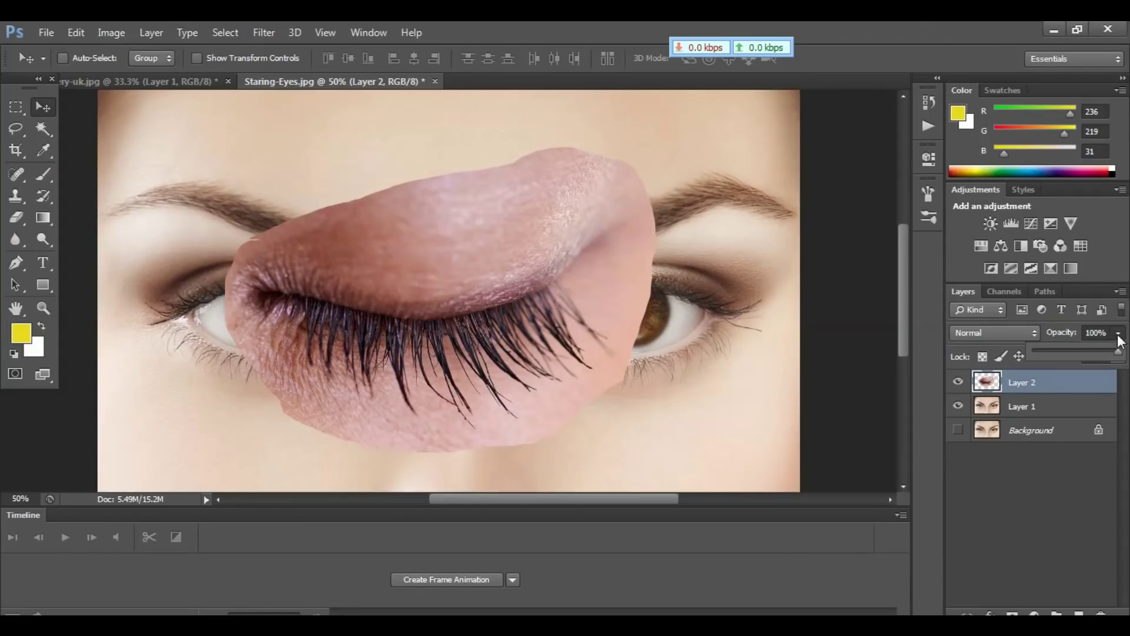
{"action": "left_click", "coordinate": [1084, 350]}
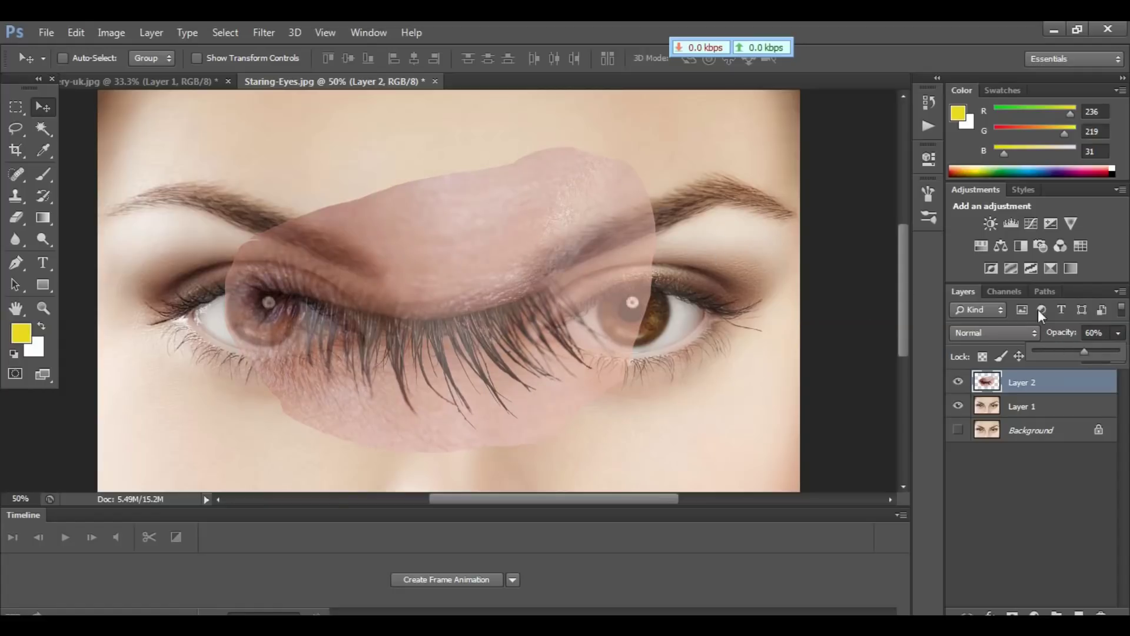
{"action": "left_click", "coordinate": [1072, 351]}
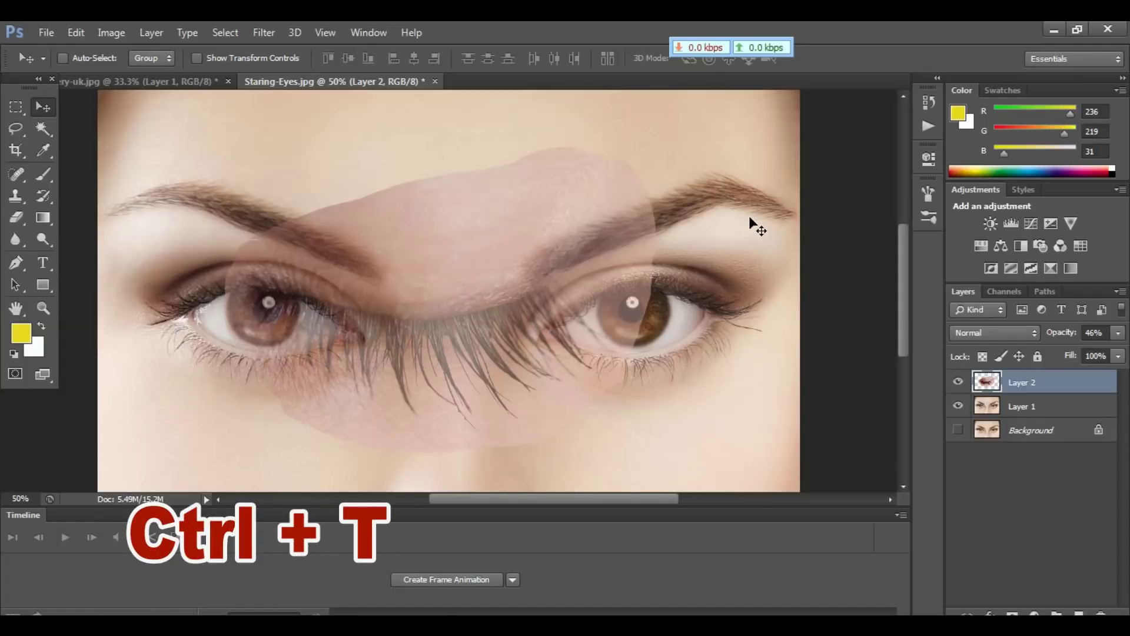
- Transform the closed eye to about 61% by 55%, rotated −3.85°, over the right eye
{"action": "key", "text": "ctrl+t"}
{"action": "key", "text": "ctrl+minus"}
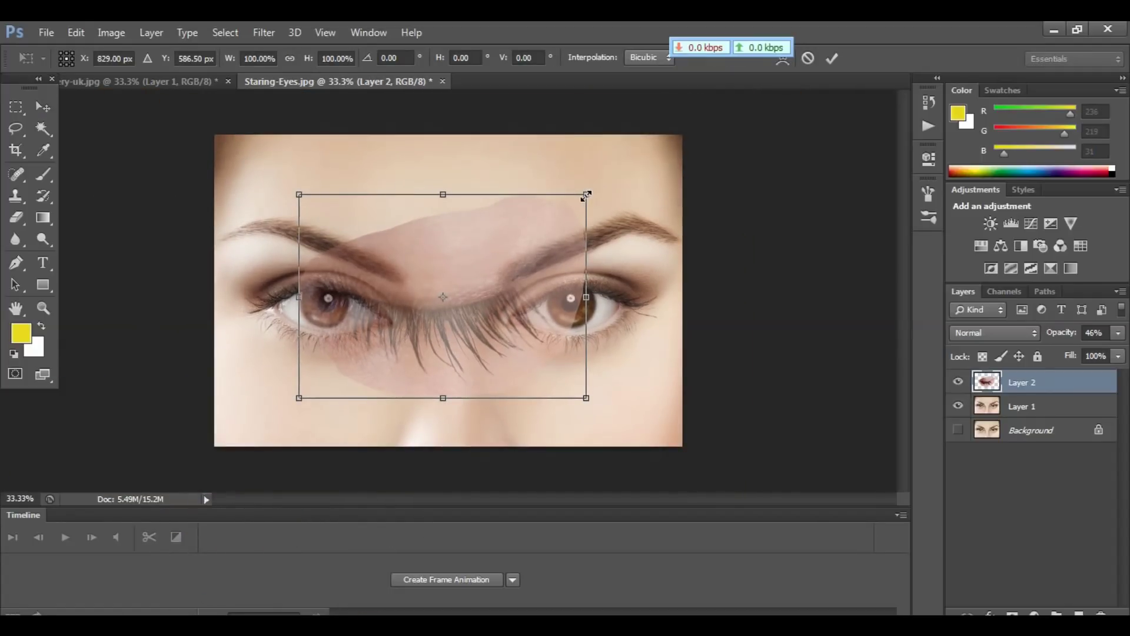
{"action": "left_click_drag", "start_coordinate": [587, 194], "coordinate": [536, 230]}
{"action": "left_click_drag", "start_coordinate": [478, 269], "coordinate": [625, 295]}
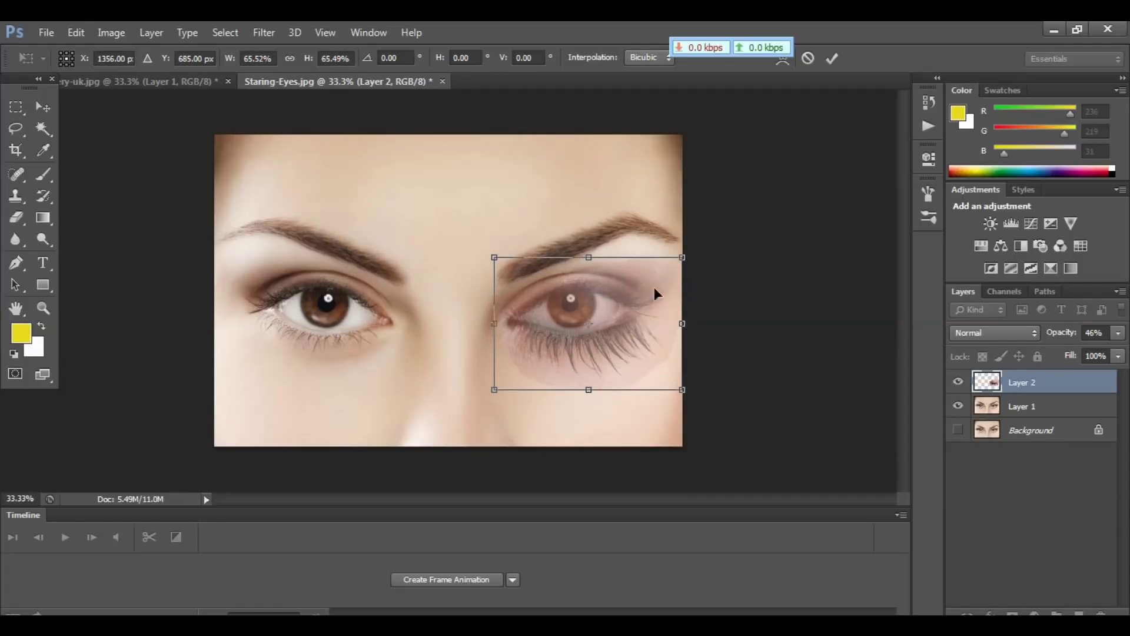
{"action": "left_click_drag", "start_coordinate": [679, 260], "coordinate": [670, 257]}
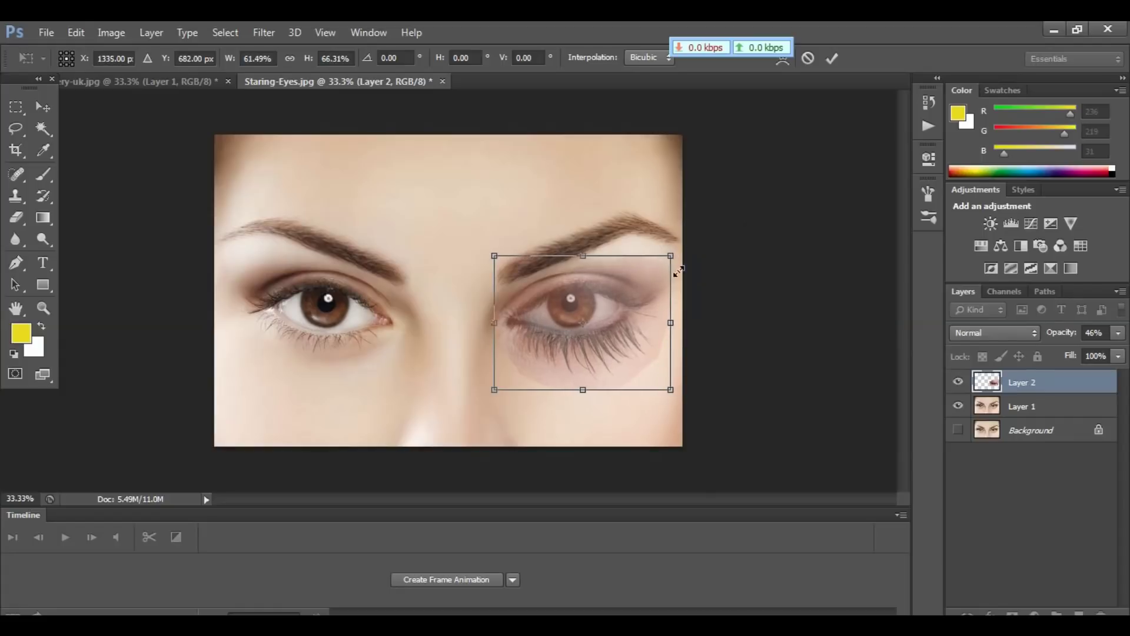
{"action": "left_click_drag", "start_coordinate": [589, 387], "coordinate": [584, 368]}
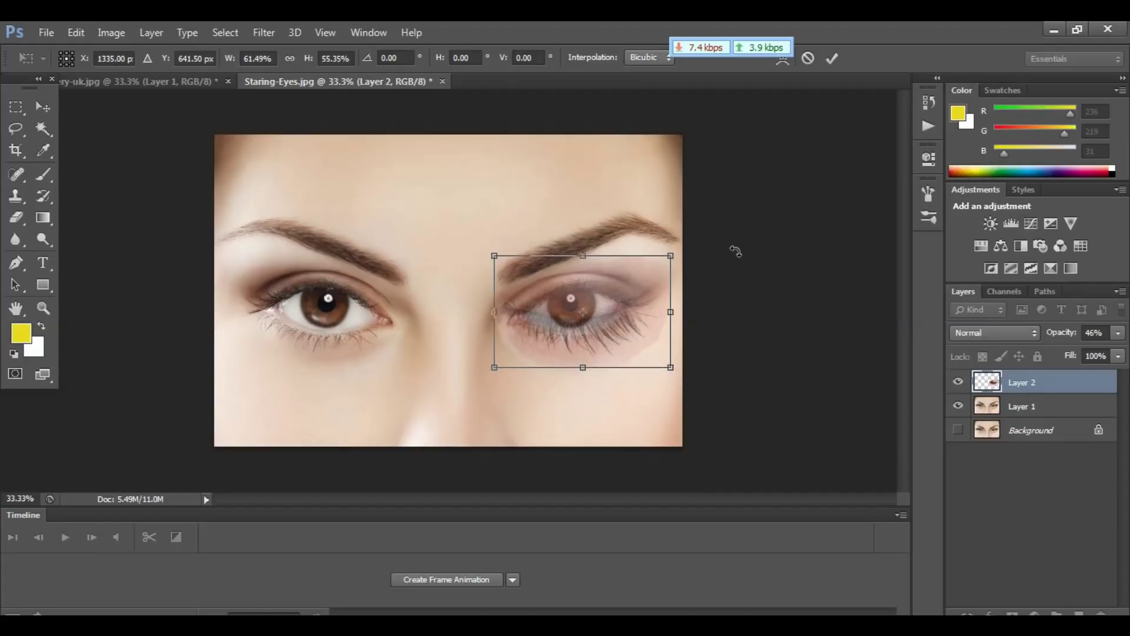
{"action": "left_click_drag", "start_coordinate": [735, 250], "coordinate": [730, 240]}
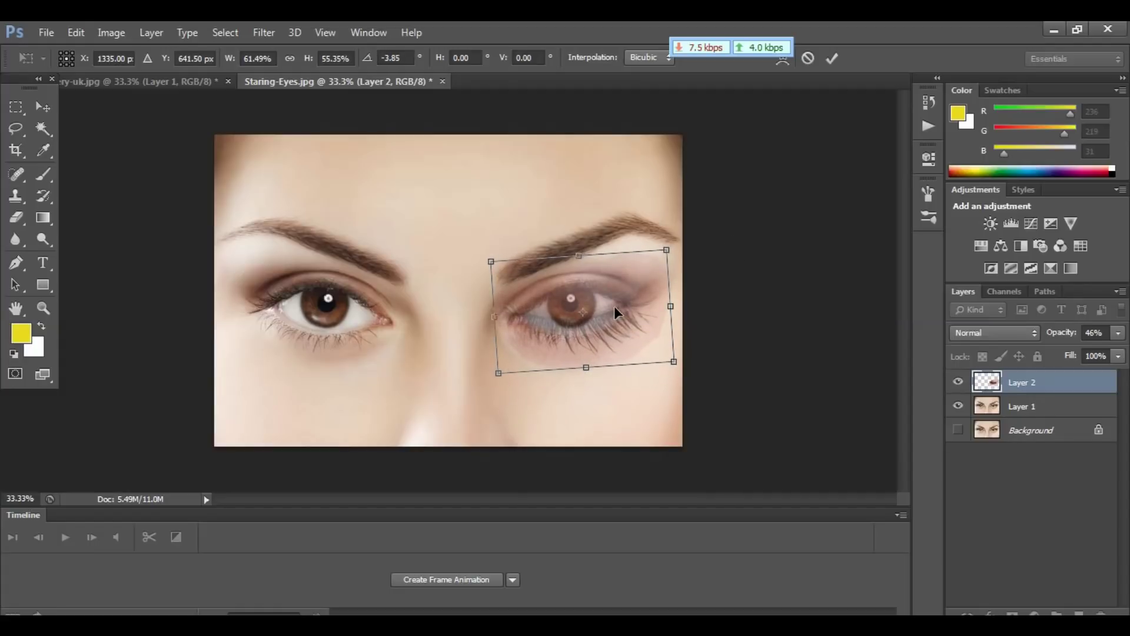
{"action": "left_click_drag", "start_coordinate": [615, 310], "coordinate": [617, 314]}
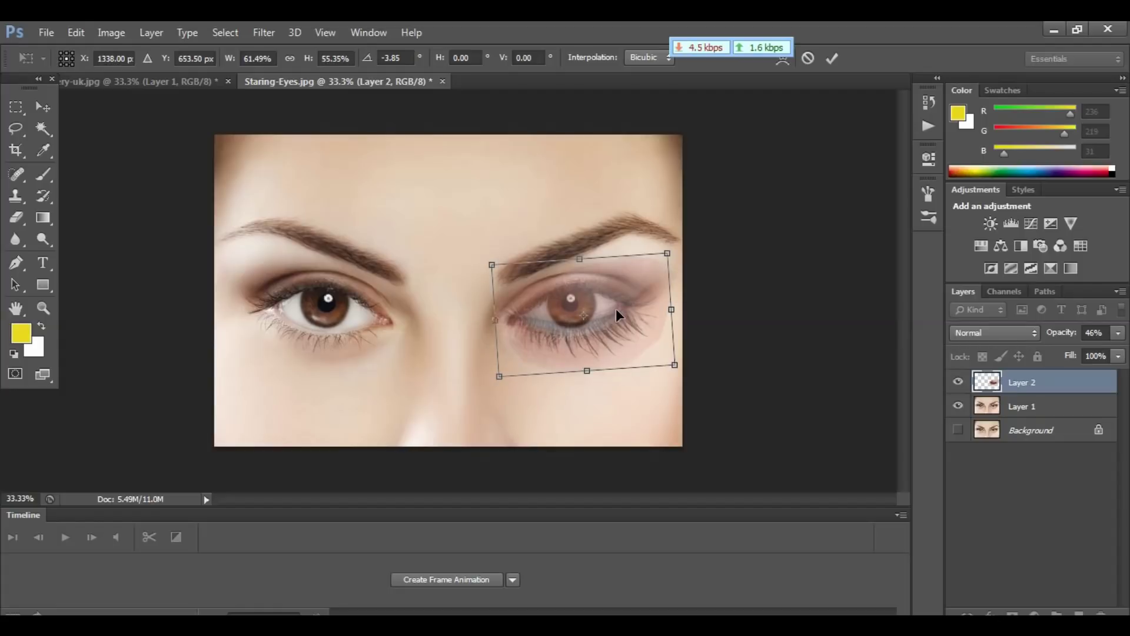
{"action": "key", "text": "Return"}
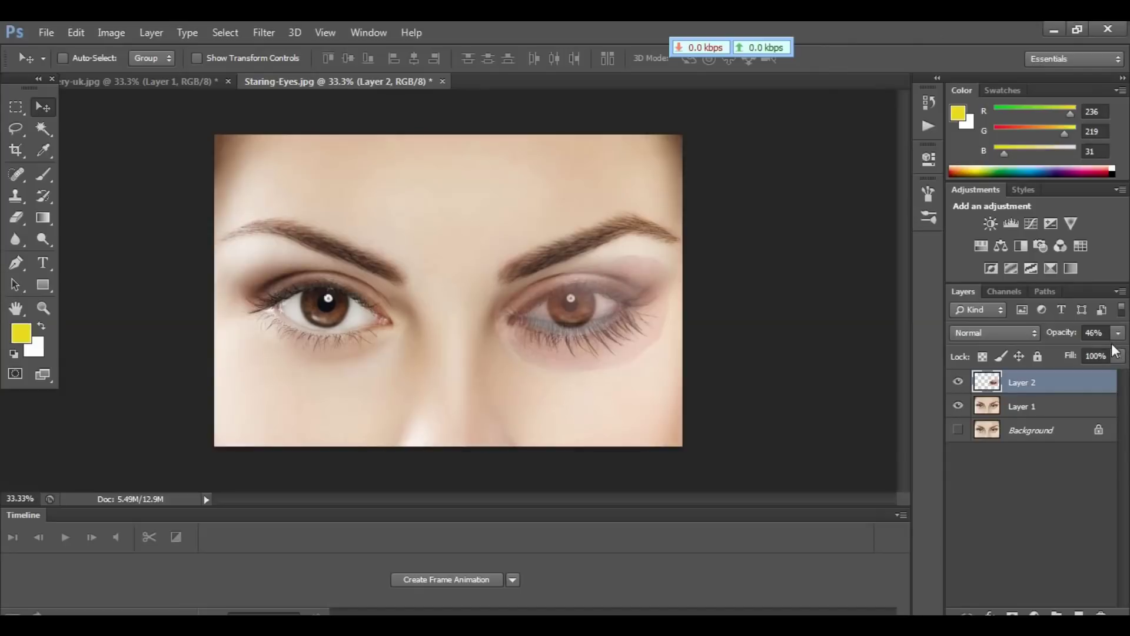
- Restore Layer 2 to 100% opacity and zoom the image to 50%
{"action": "left_click", "coordinate": [1117, 334]}
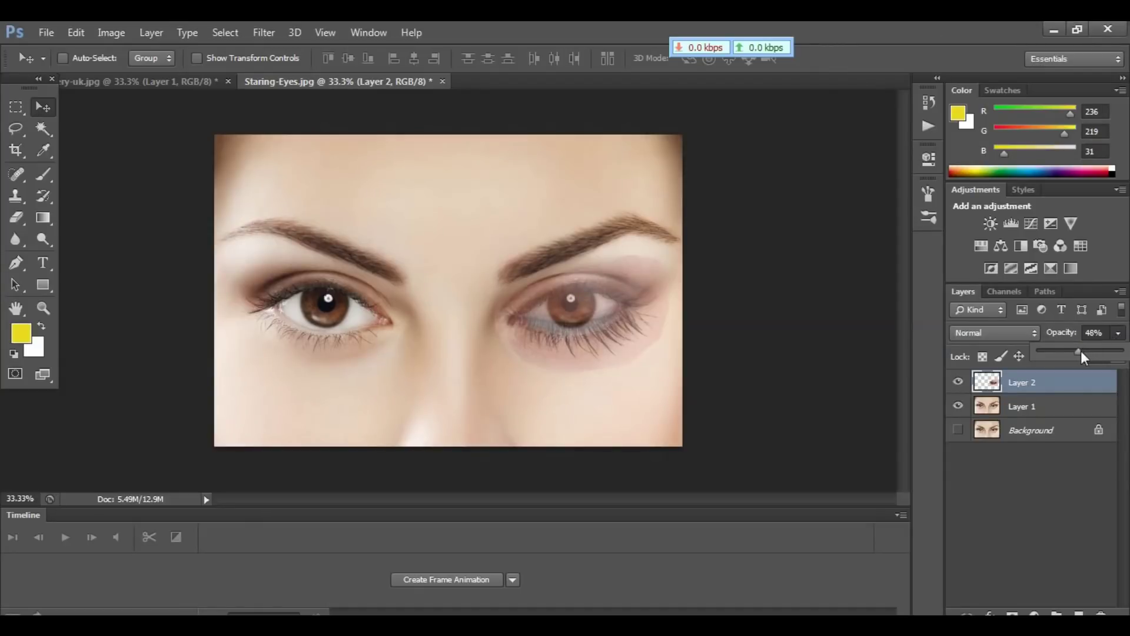
{"action": "left_click_drag", "start_coordinate": [1077, 352], "coordinate": [1122, 352]}
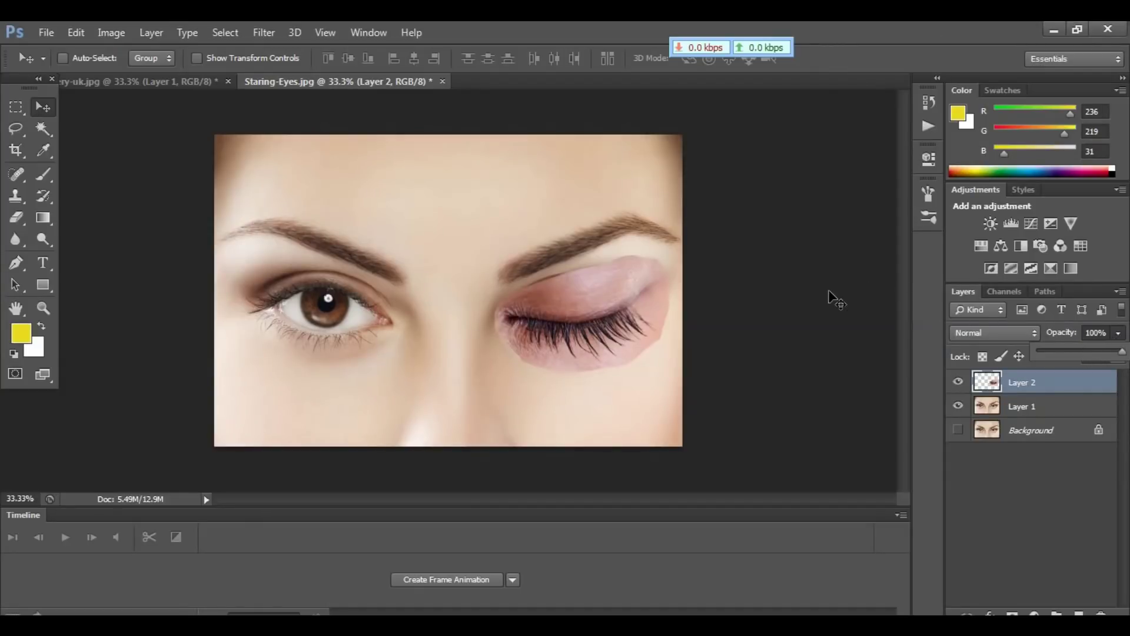
{"action": "key", "text": "ctrl+plus"}
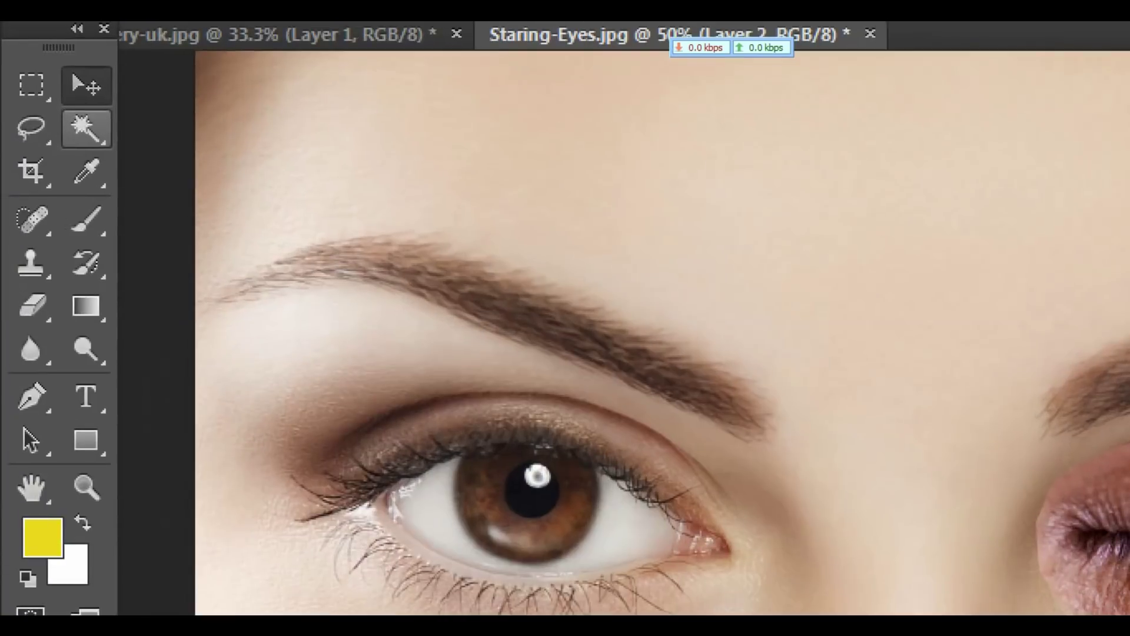
- Use the Magic Wand to select the transparent area around the closed-eye patch
{"action": "left_click", "coordinate": [42, 128]}
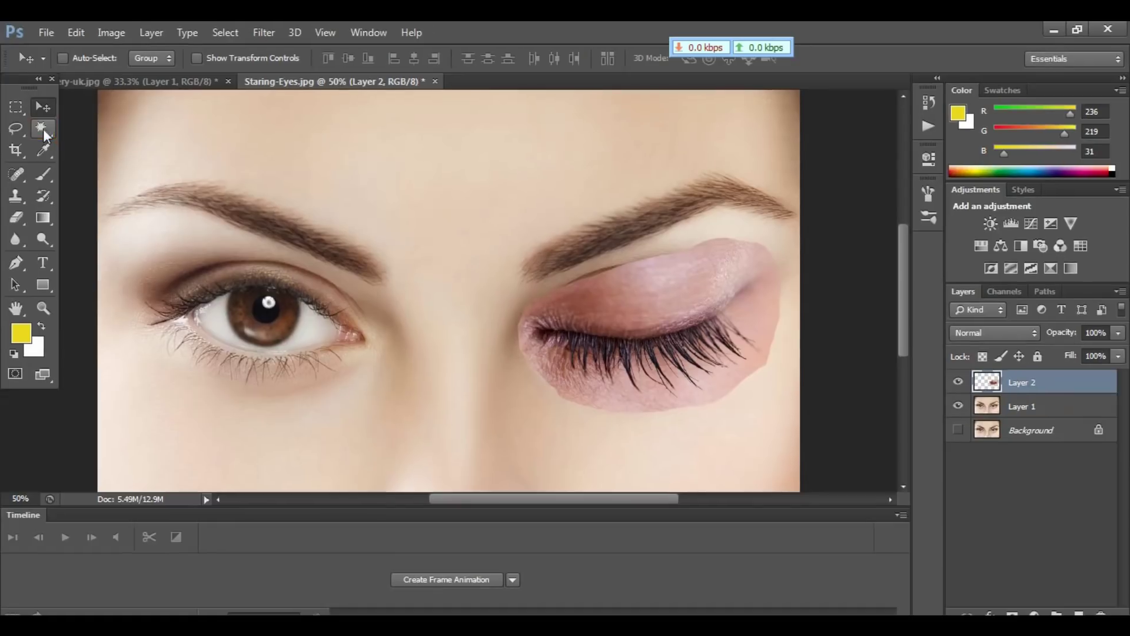
{"action": "left_click", "coordinate": [45, 129]}
{"action": "left_click", "coordinate": [403, 176]}
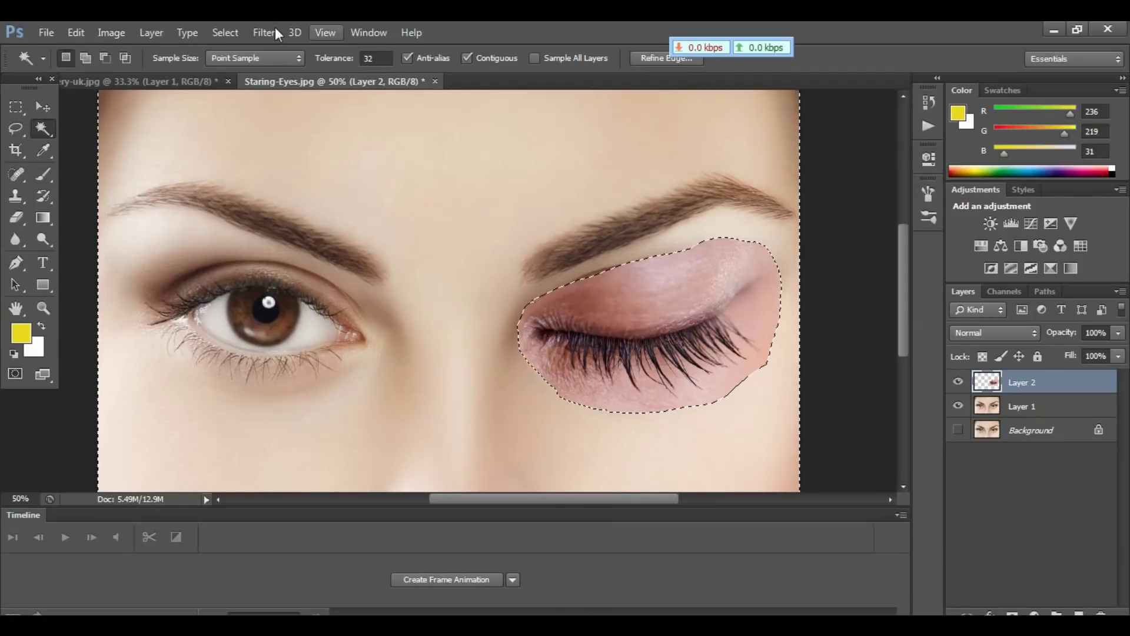
- Expand the selection by 20 pixels and make Layer 1 the active layer
{"action": "left_click", "coordinate": [236, 34]}
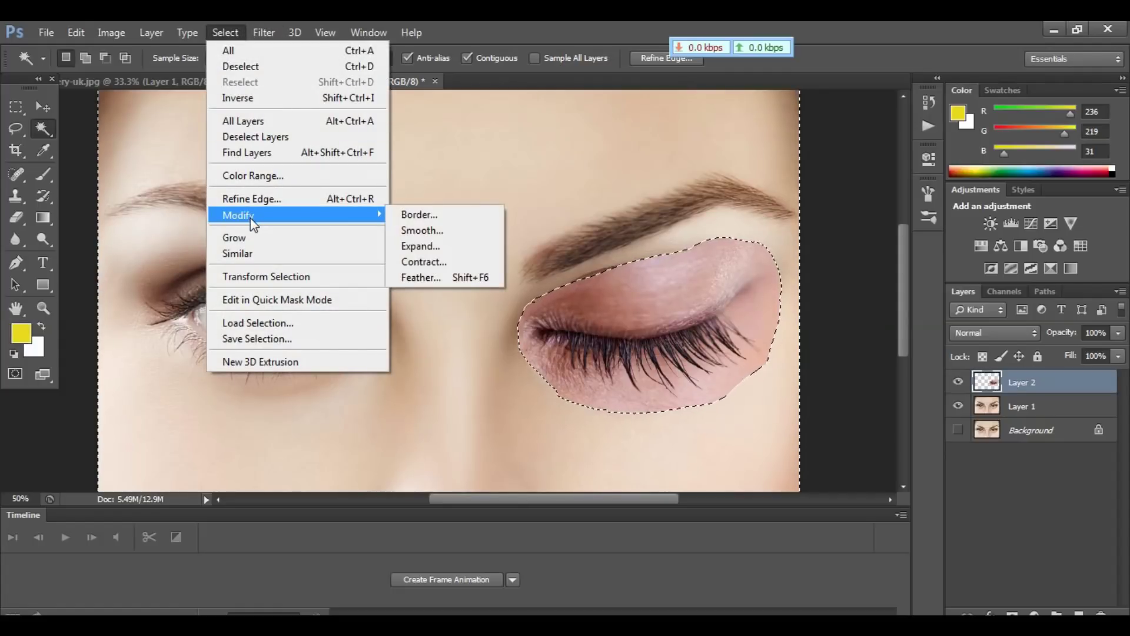
{"action": "mouse_move", "coordinate": [238, 215]}
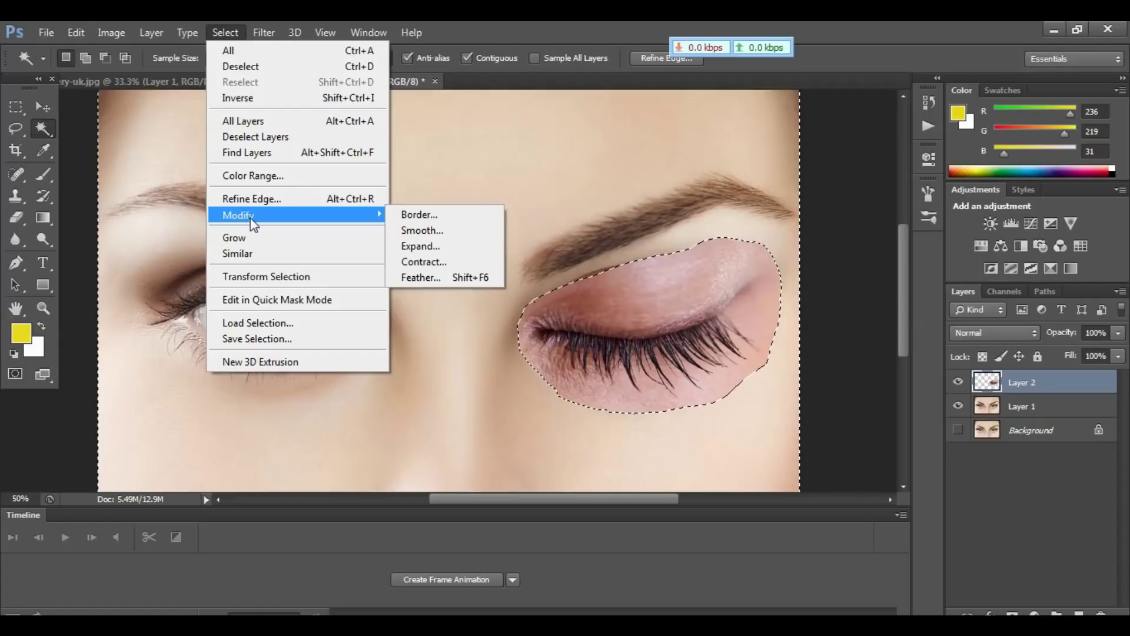
{"action": "left_click", "coordinate": [435, 244]}
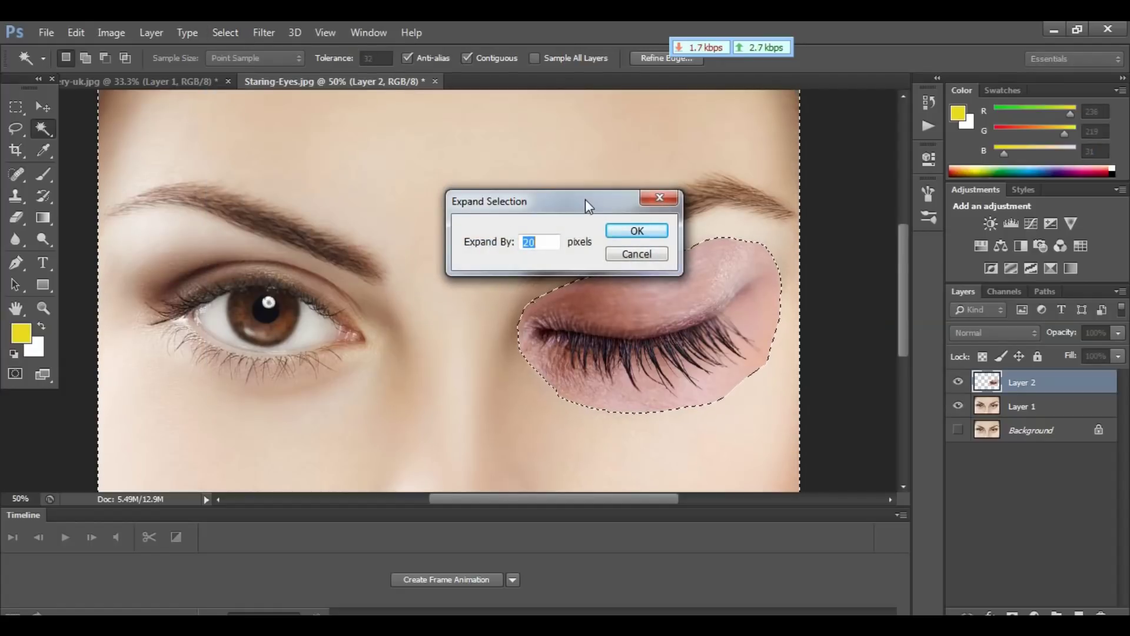
{"action": "left_click_drag", "start_coordinate": [585, 200], "coordinate": [493, 166]}
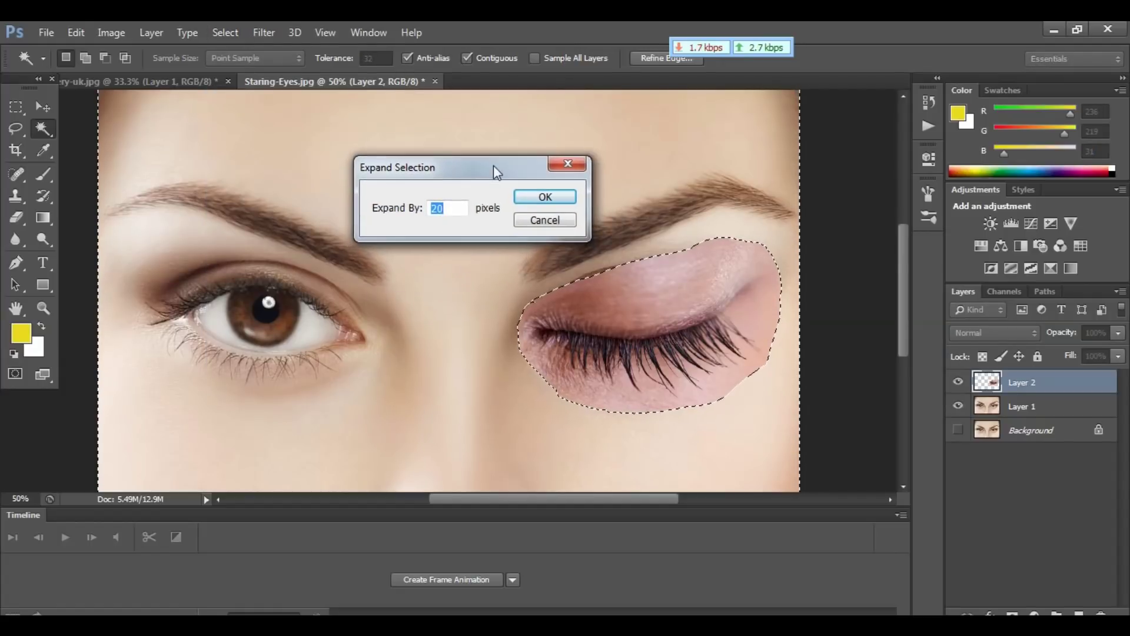
{"action": "left_click", "coordinate": [446, 210]}
{"action": "left_click", "coordinate": [545, 198]}
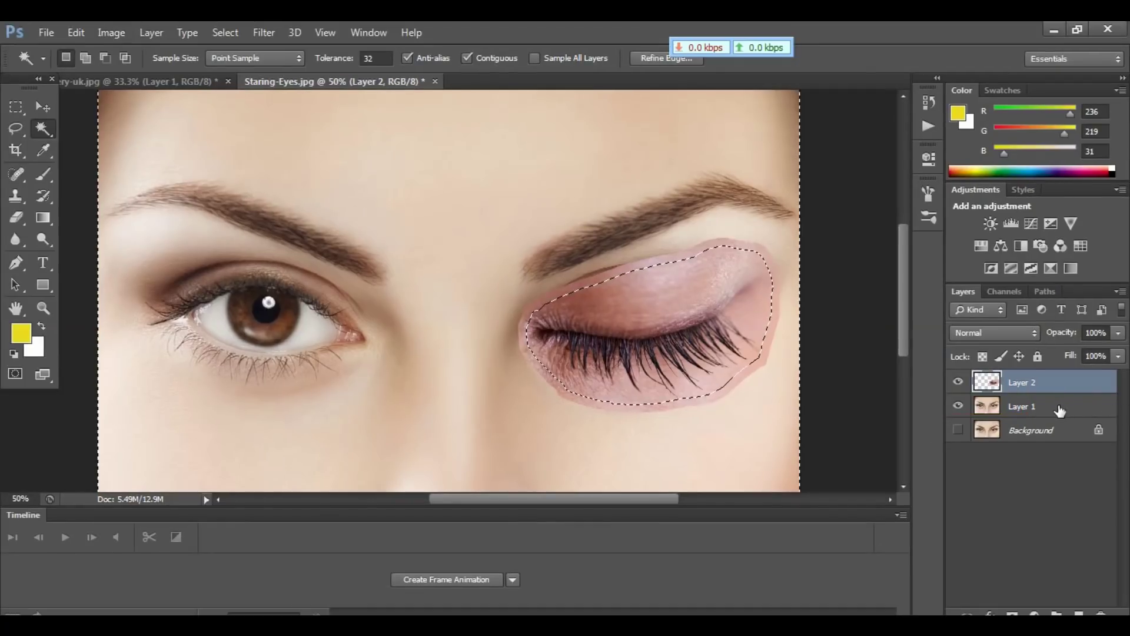
{"action": "left_click", "coordinate": [1060, 409]}
{"action": "key", "text": "ctrl+minus"}
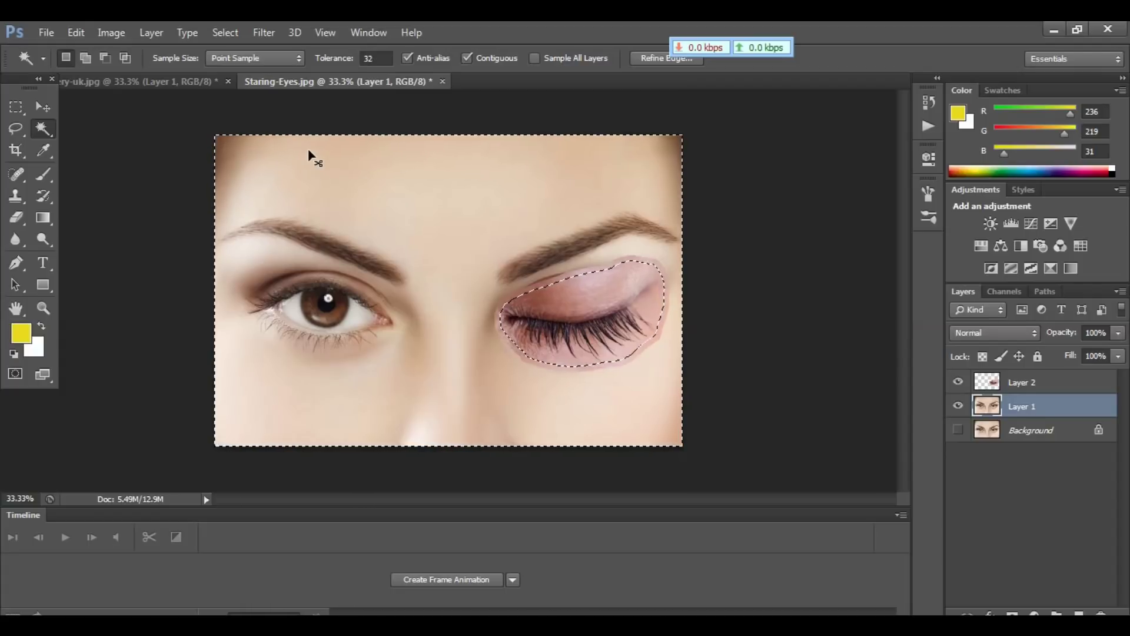
- Invert the selection, delete the eye area from Layer 1, and deselect
{"action": "key", "text": "ctrl+shift+i"}
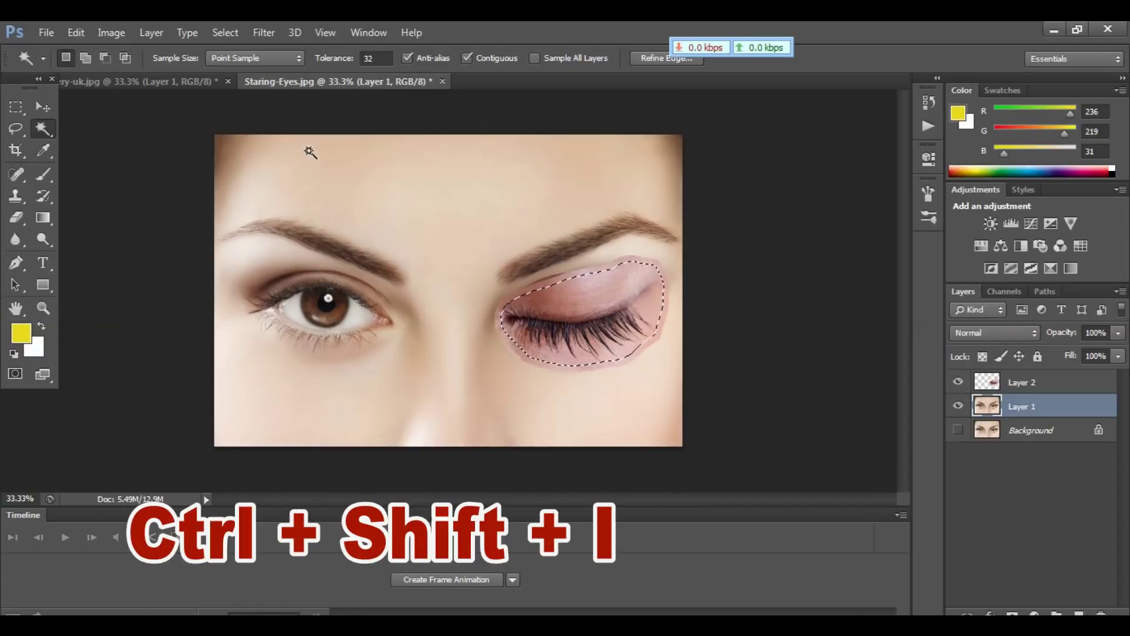
{"action": "key", "text": "ctrl+plus"}
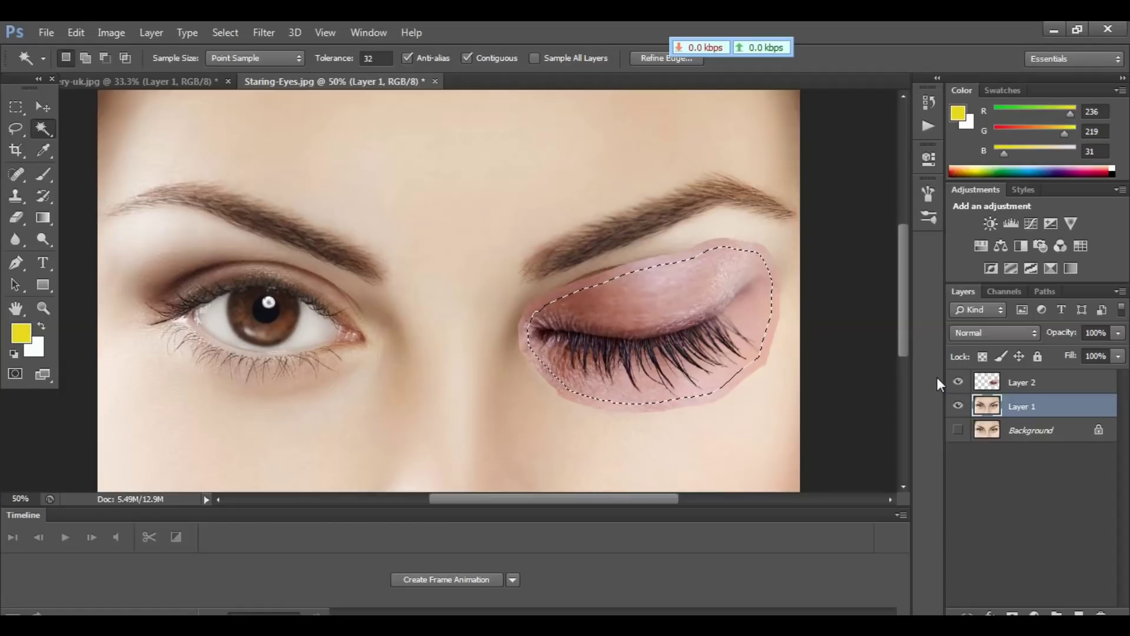
{"action": "key", "text": "Delete"}
{"action": "key", "text": "ctrl+d"}
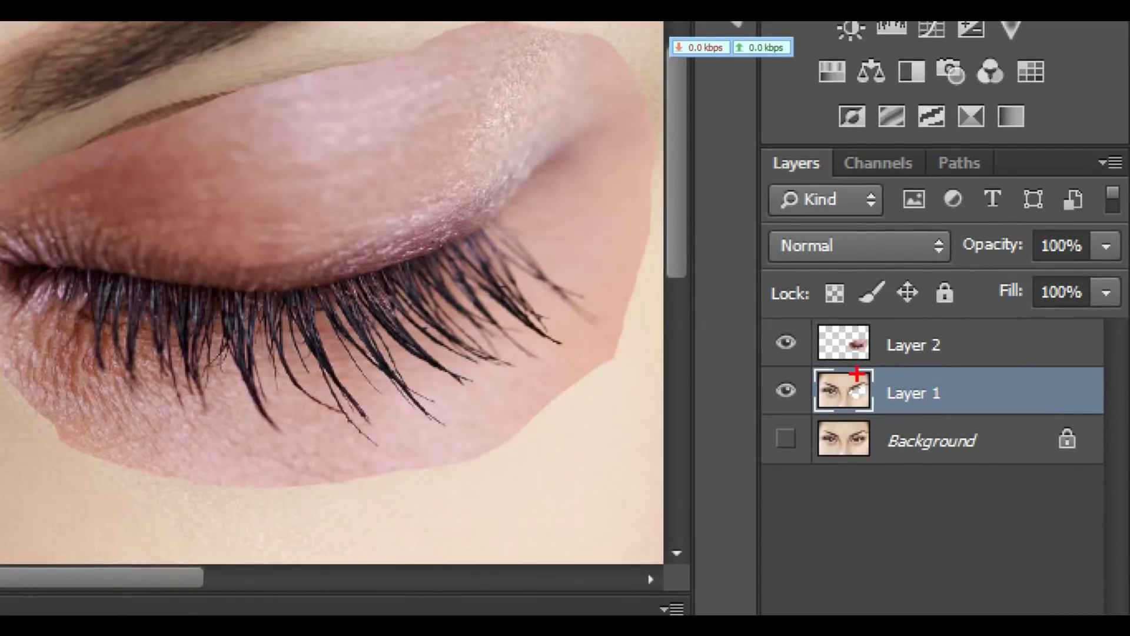
- Toggle Layer 2 to check the hole, then select Layer 1 and Layer 2 together
{"action": "left_click_drag", "start_coordinate": [774, 375], "coordinate": [800, 415]}
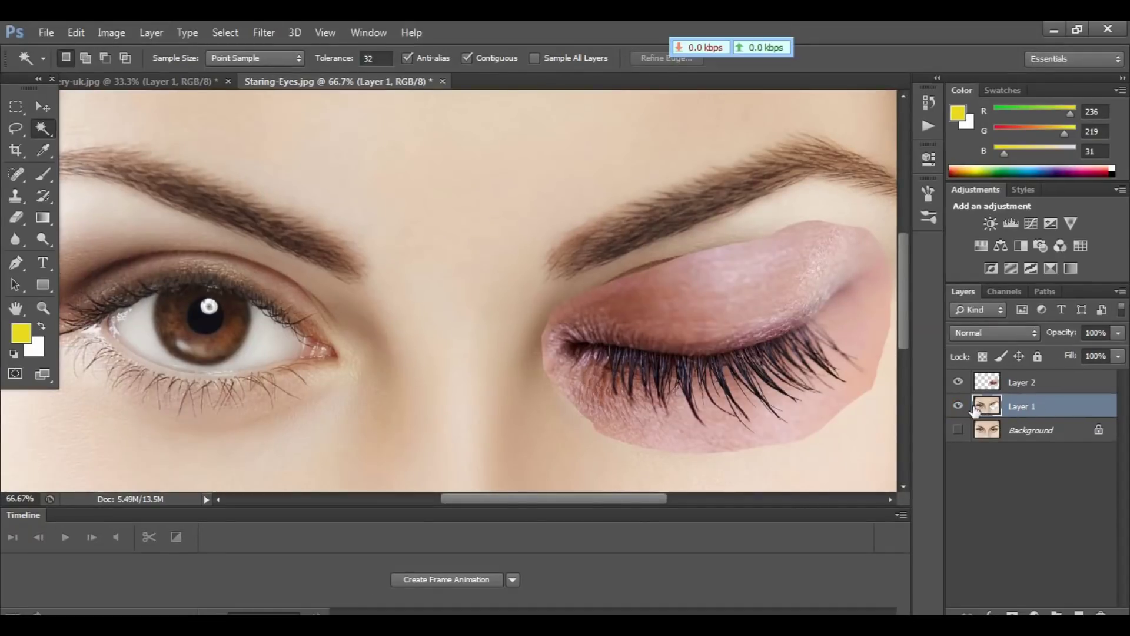
{"action": "left_click", "coordinate": [957, 382]}
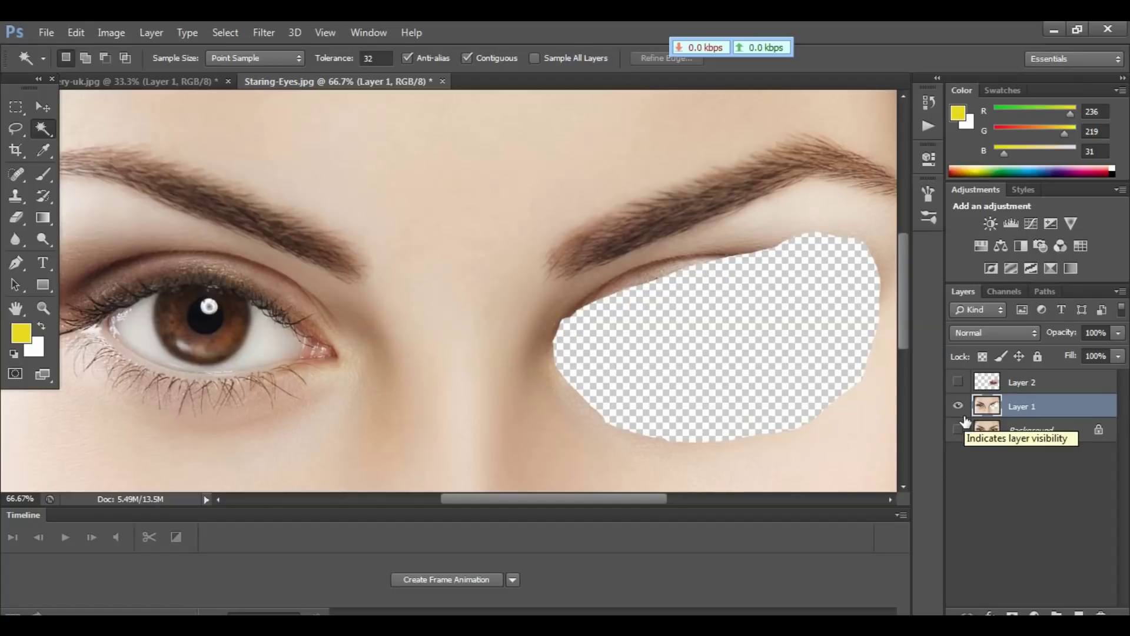
{"action": "key", "text": "ctrl+minus"}
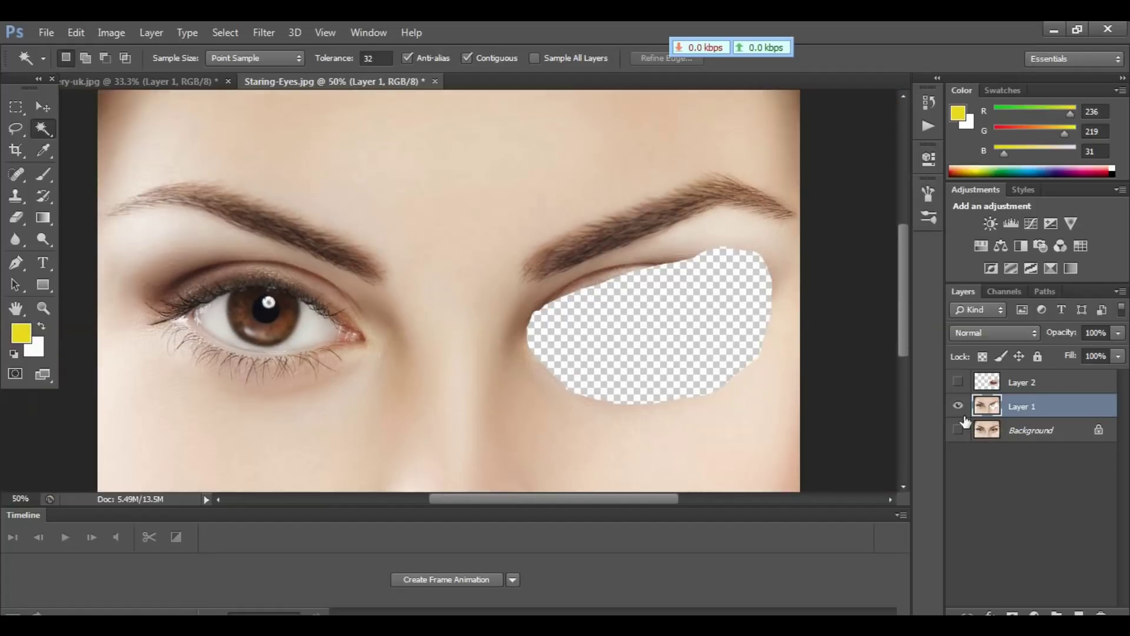
{"action": "left_click", "coordinate": [957, 383]}
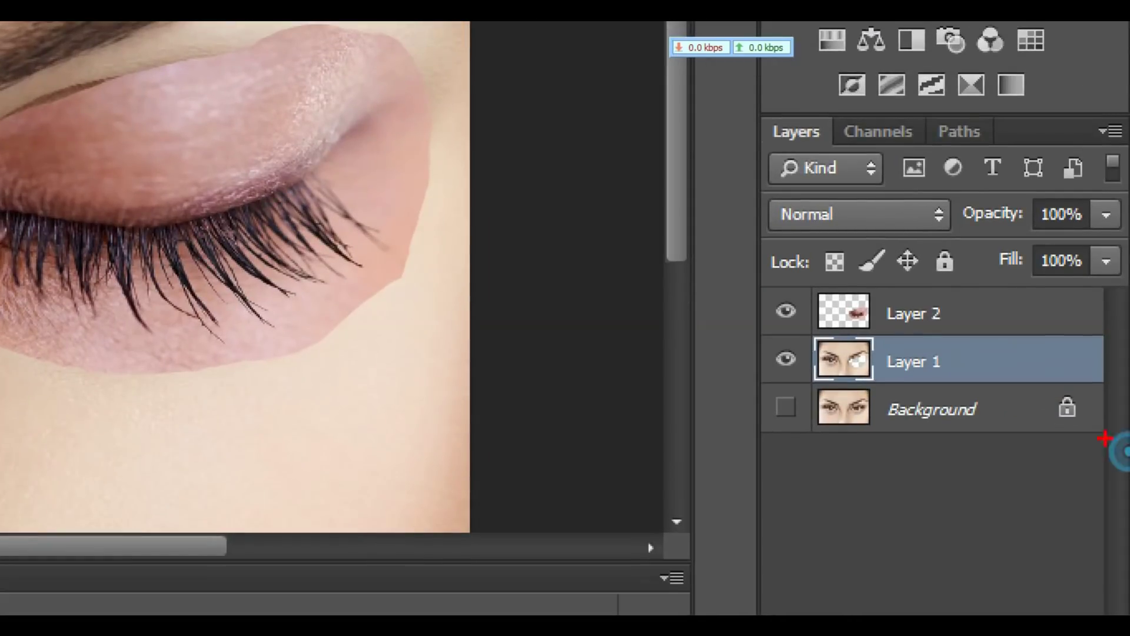
{"action": "mouse_move", "coordinate": [964, 292]}
{"action": "left_mouse_down"}
{"action": "mouse_move", "coordinate": [978, 336]}
{"action": "mouse_move", "coordinate": [999, 335]}
{"action": "mouse_move", "coordinate": [998, 377]}
{"action": "left_mouse_up"}
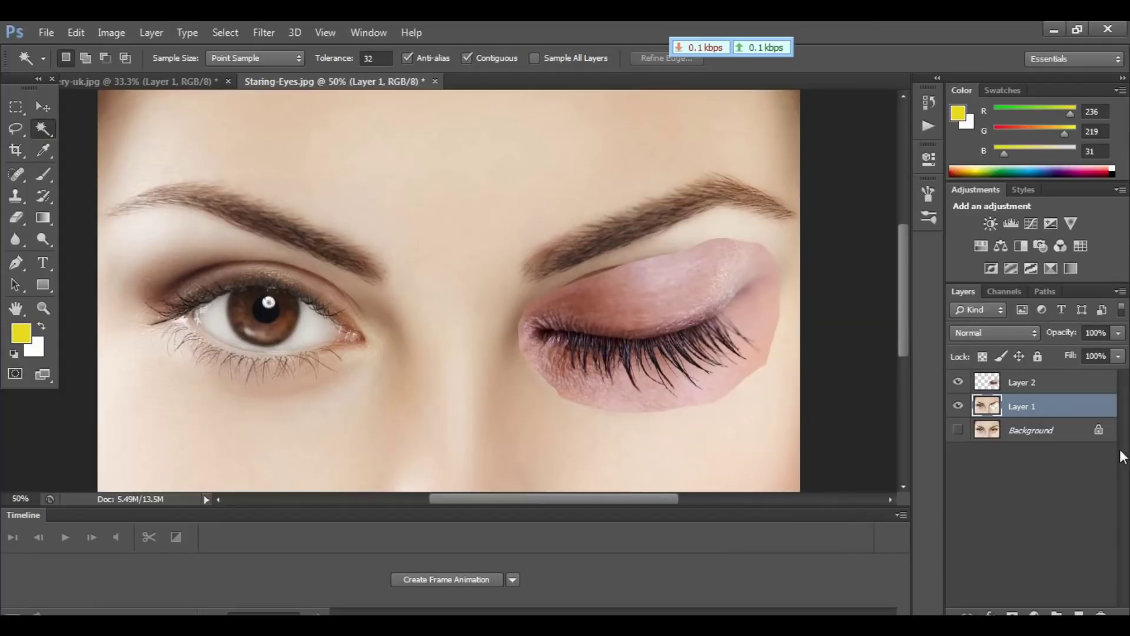
{"action": "left_click", "coordinate": [1051, 388], "text": "shift"}
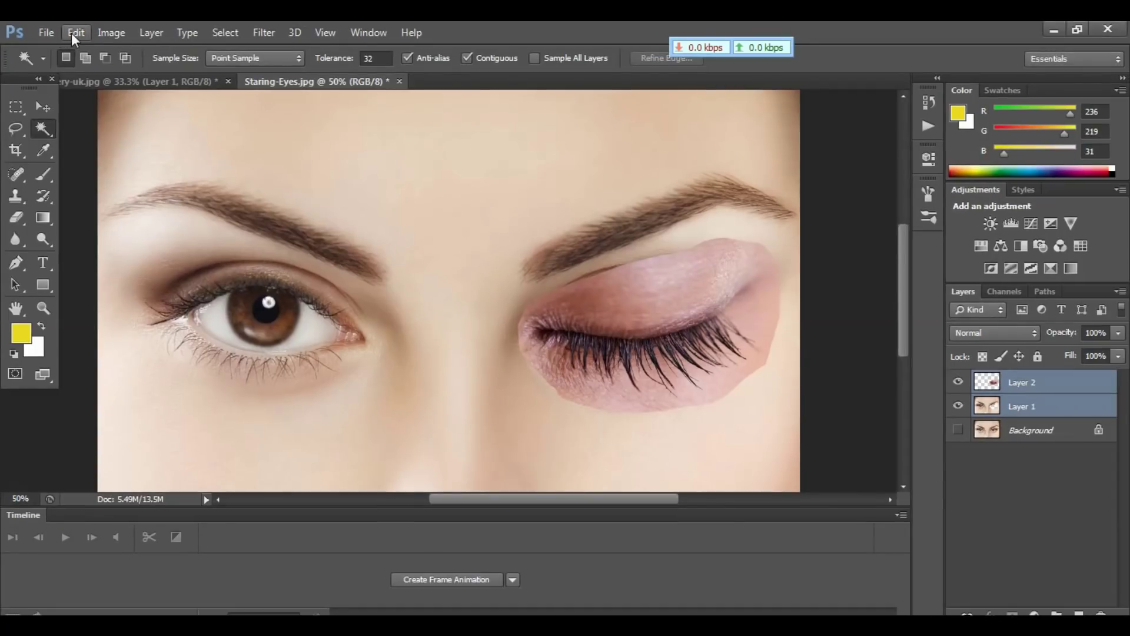
- Auto-blend both layers as Panorama with Seamless Tones and Colors enabled
{"action": "left_click", "coordinate": [72, 33]}
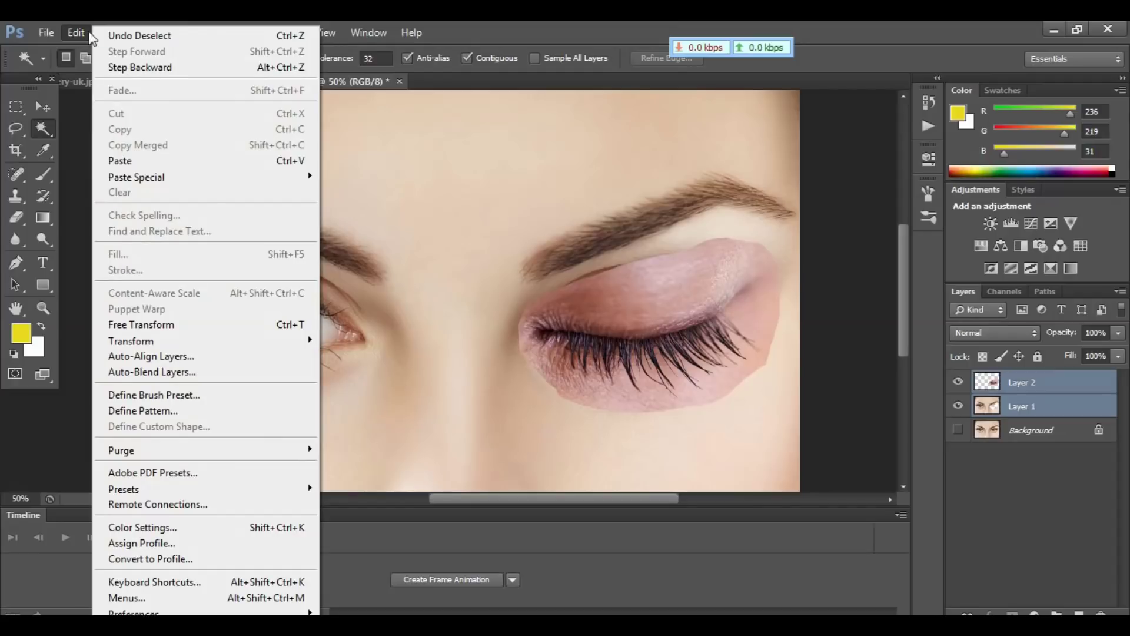
{"action": "left_click", "coordinate": [148, 376]}
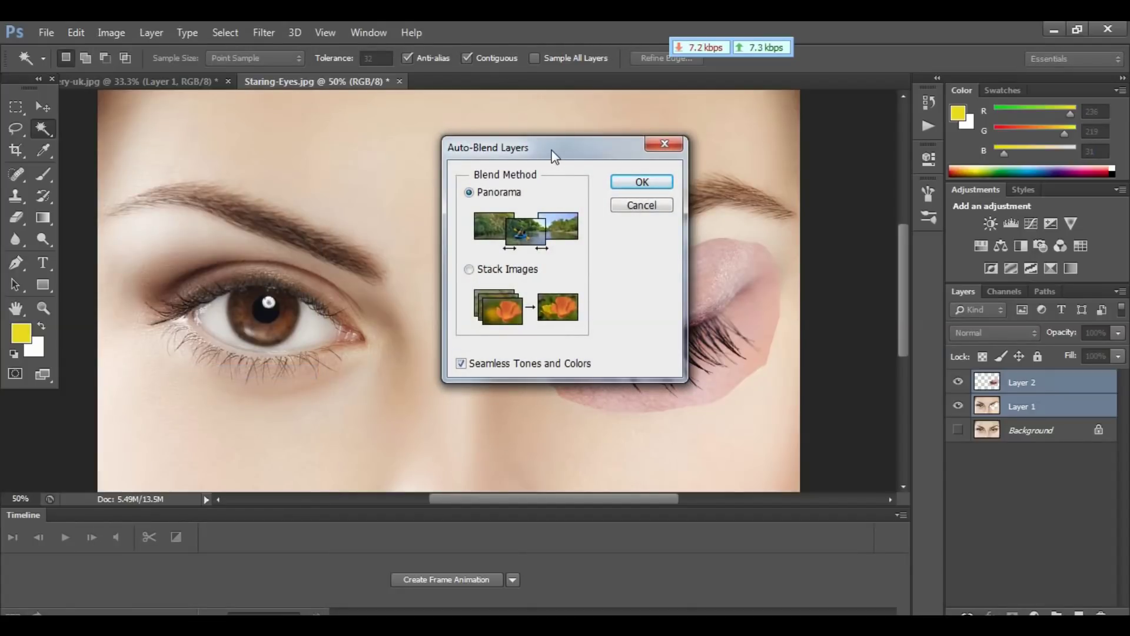
{"action": "mouse_move", "coordinate": [553, 156]}
{"action": "left_mouse_down"}
{"action": "mouse_move", "coordinate": [574, 156]}
{"action": "mouse_move", "coordinate": [526, 164]}
{"action": "left_mouse_up"}
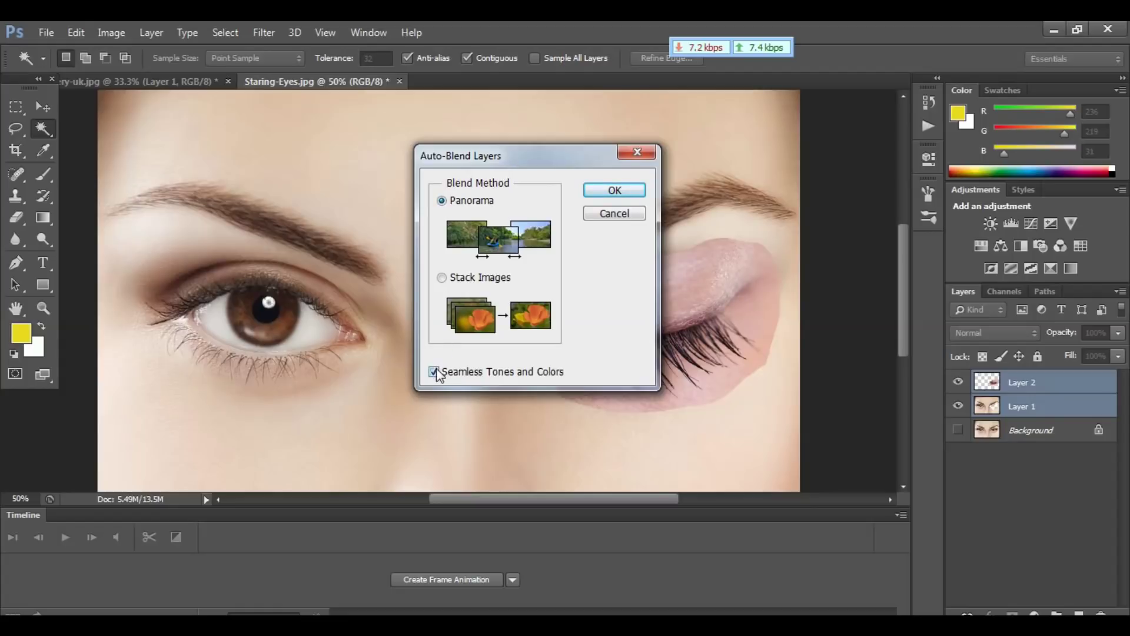
{"action": "left_click", "coordinate": [616, 191]}
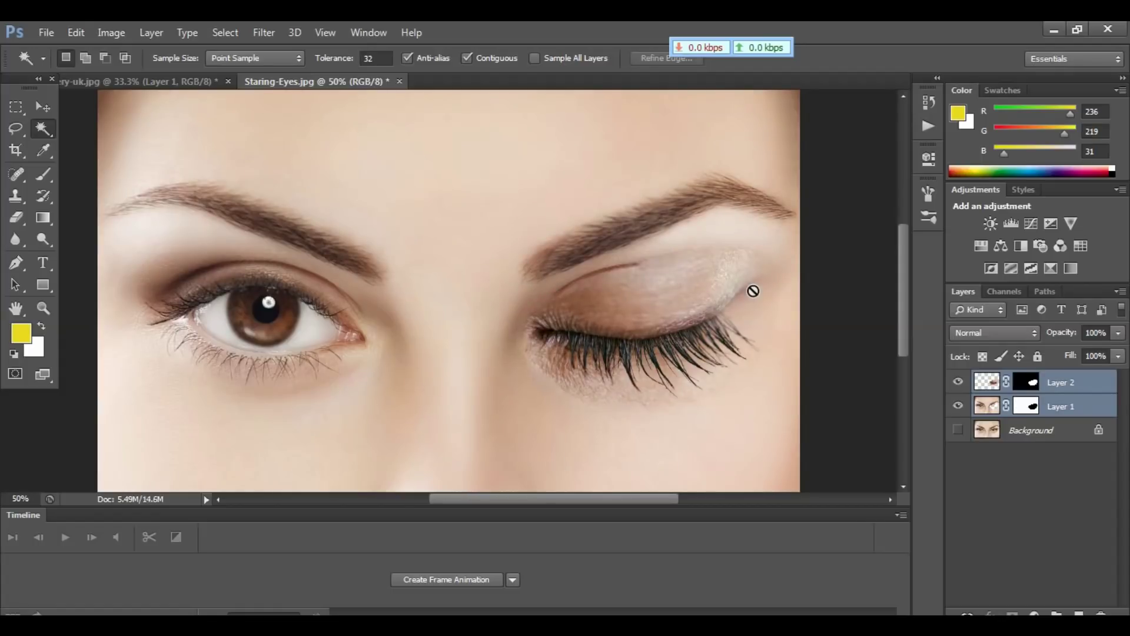
{"action": "key", "text": "ctrl+minus"}
{"action": "key", "text": "ctrl+minus"}
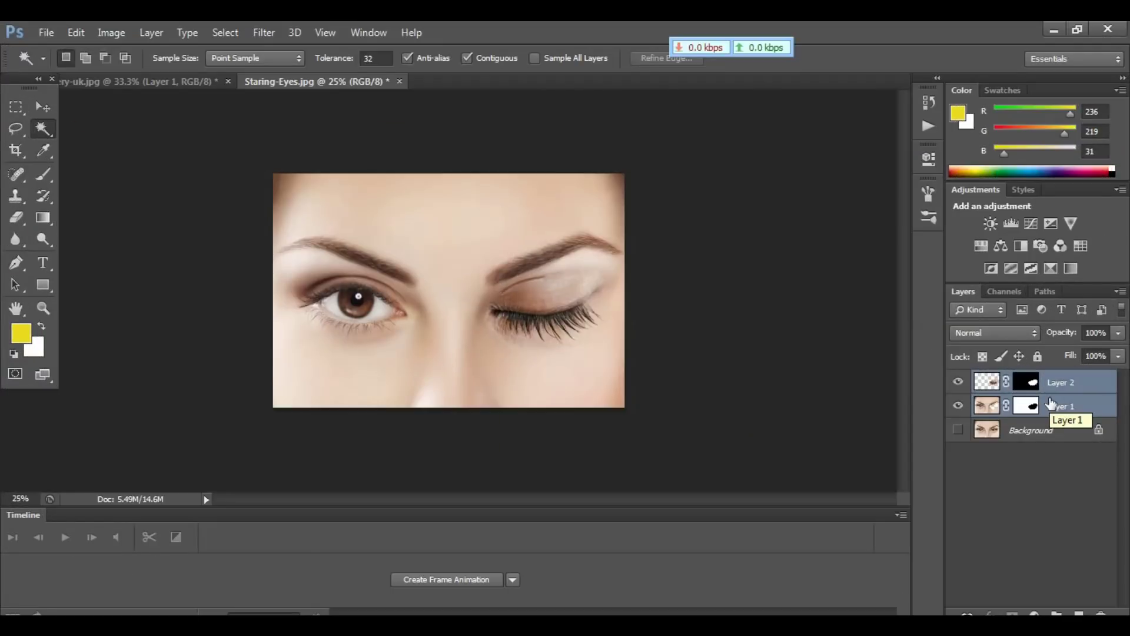
{"action": "key", "text": "ctrl+e"}
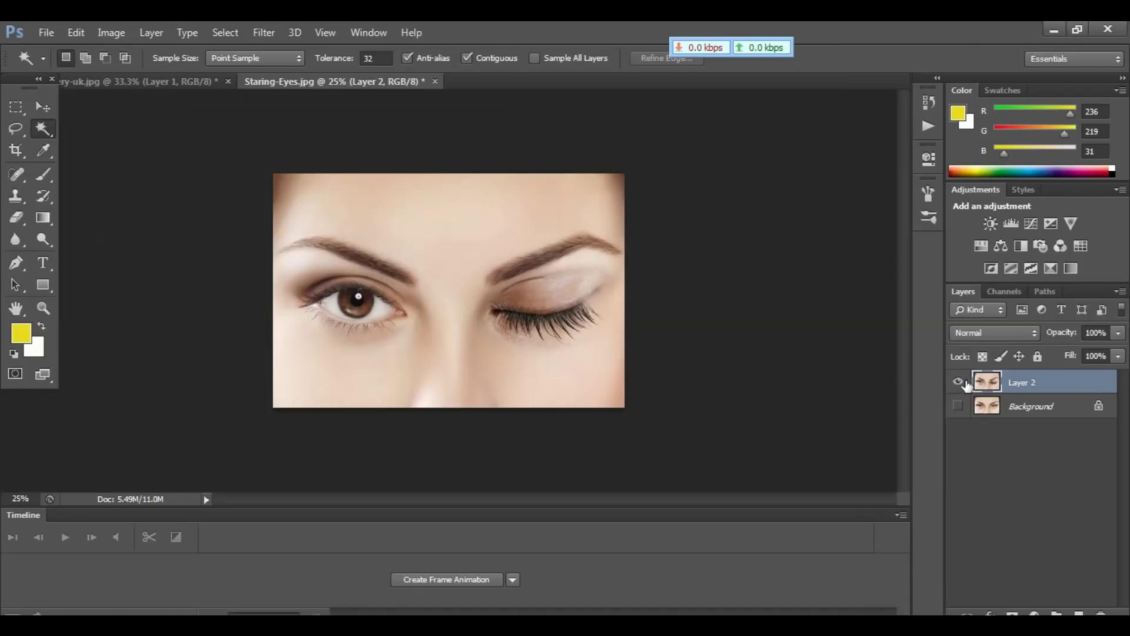
{"action": "left_click", "coordinate": [958, 407]}
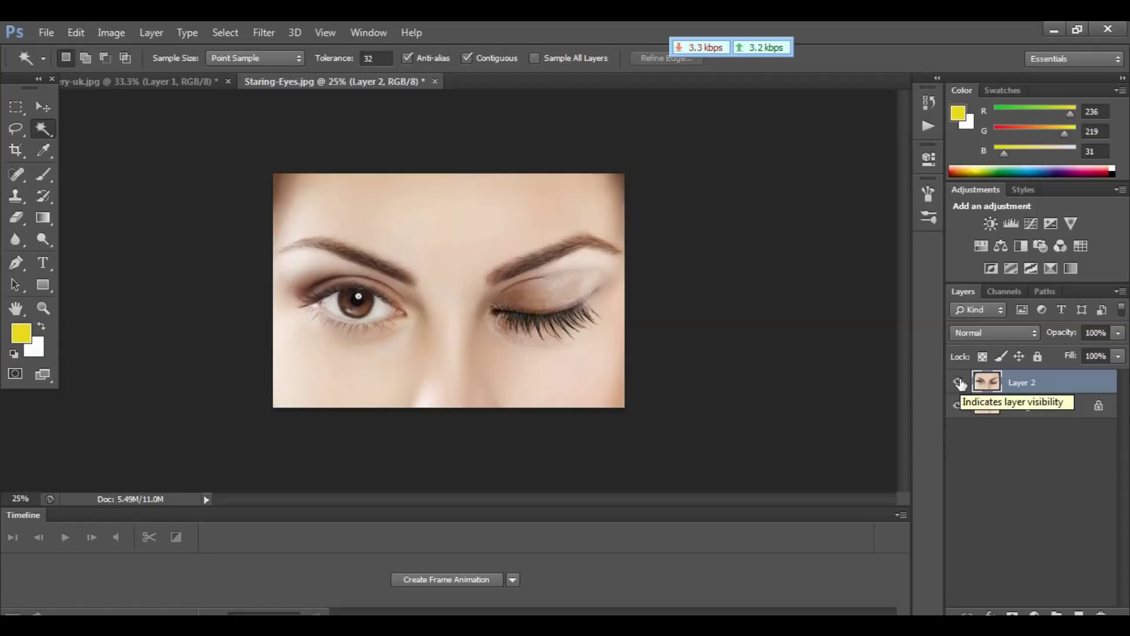
{"action": "left_click", "coordinate": [958, 382]}
{"action": "left_click", "coordinate": [958, 382]}
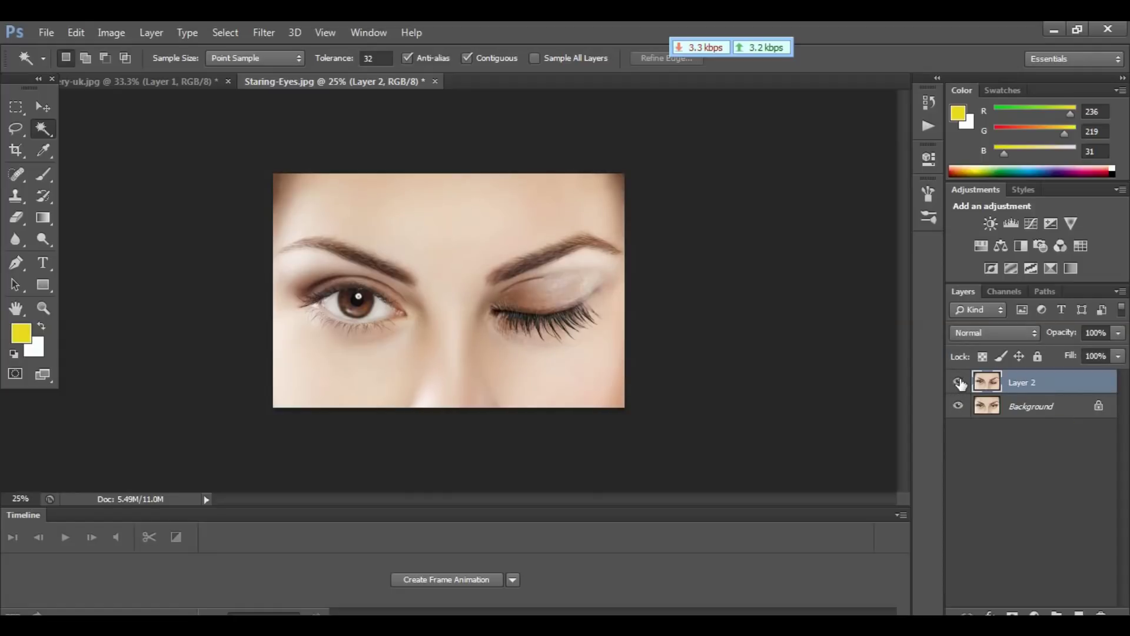
{"action": "left_click", "coordinate": [958, 382]}
{"action": "left_click", "coordinate": [958, 382]}
{"action": "left_click", "coordinate": [958, 382]}
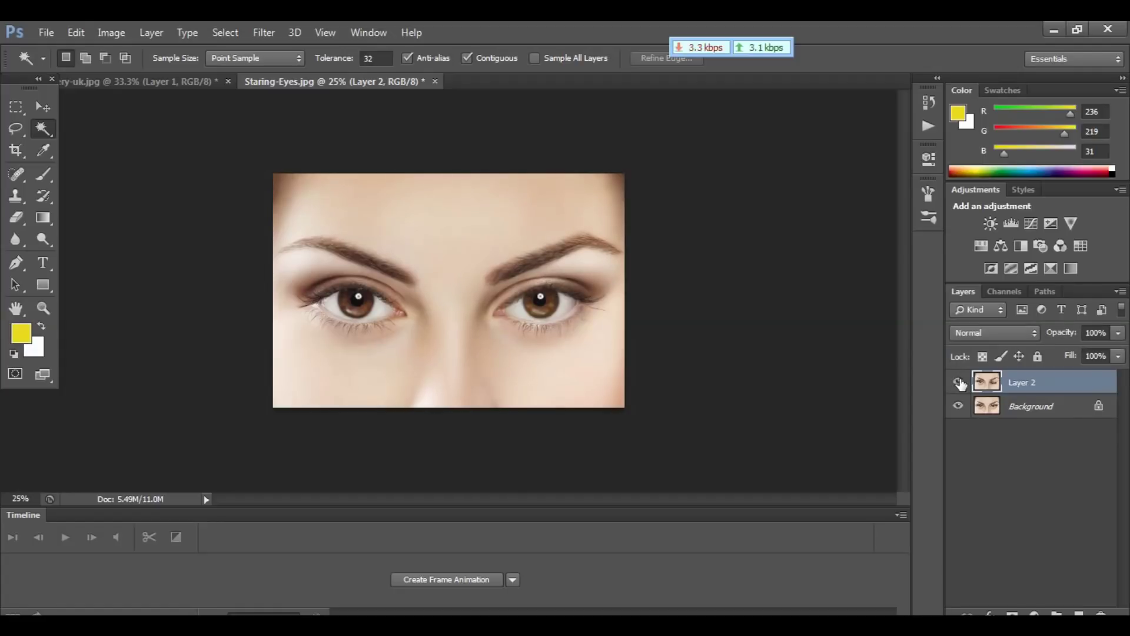
{"action": "left_click", "coordinate": [958, 382]}
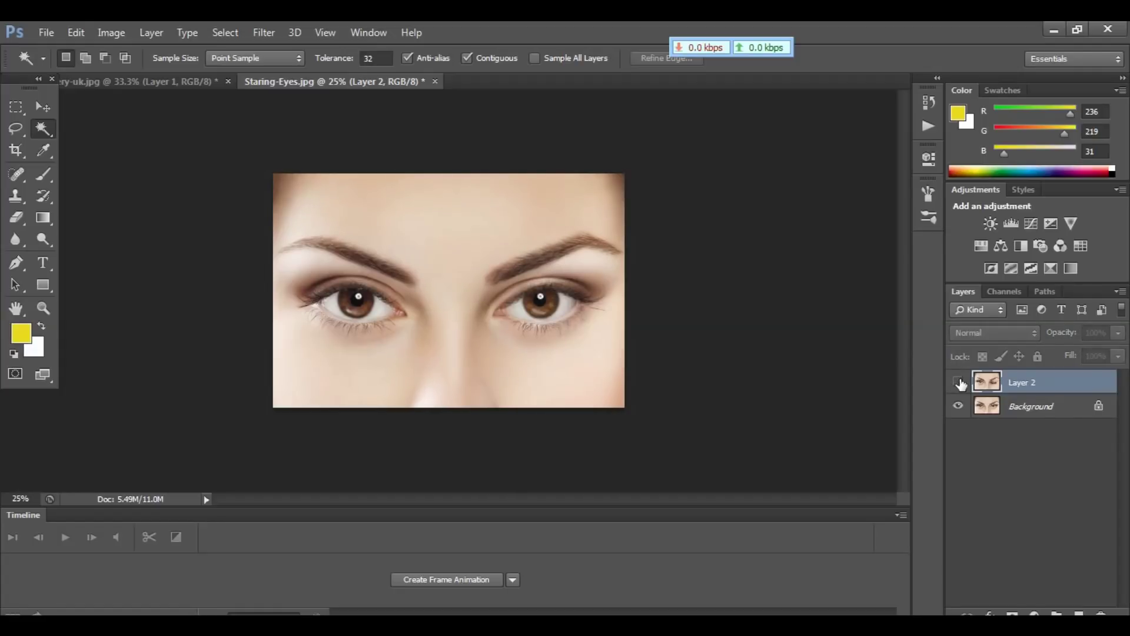
{"action": "left_click", "coordinate": [958, 382]}
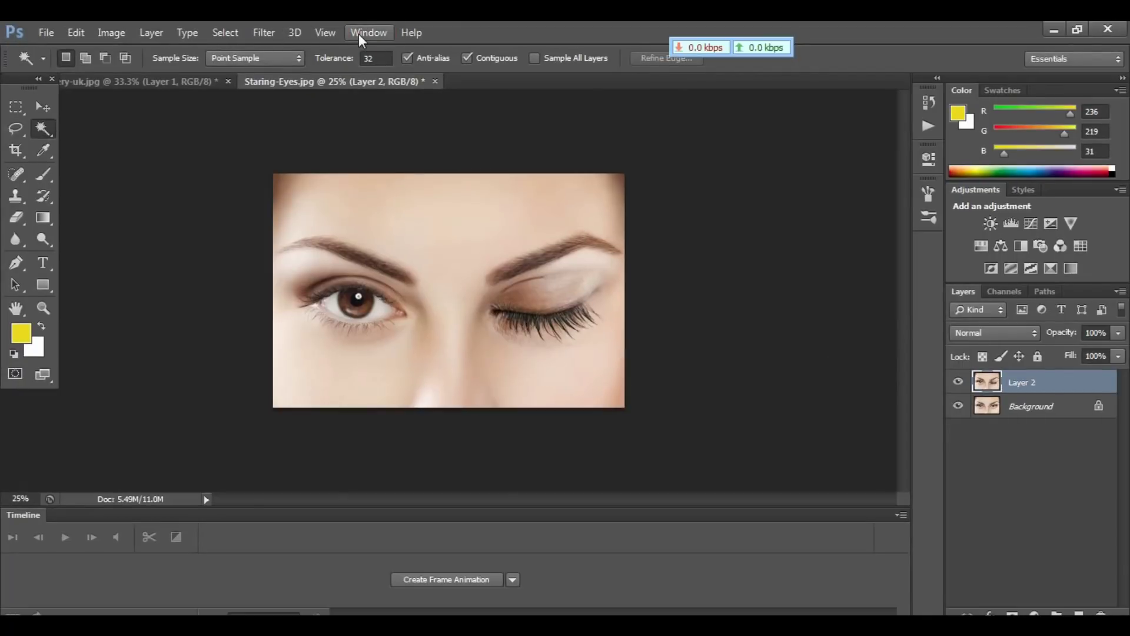
- Hide the Timeline panel and show it again from the Window menu
{"action": "left_click", "coordinate": [360, 35]}
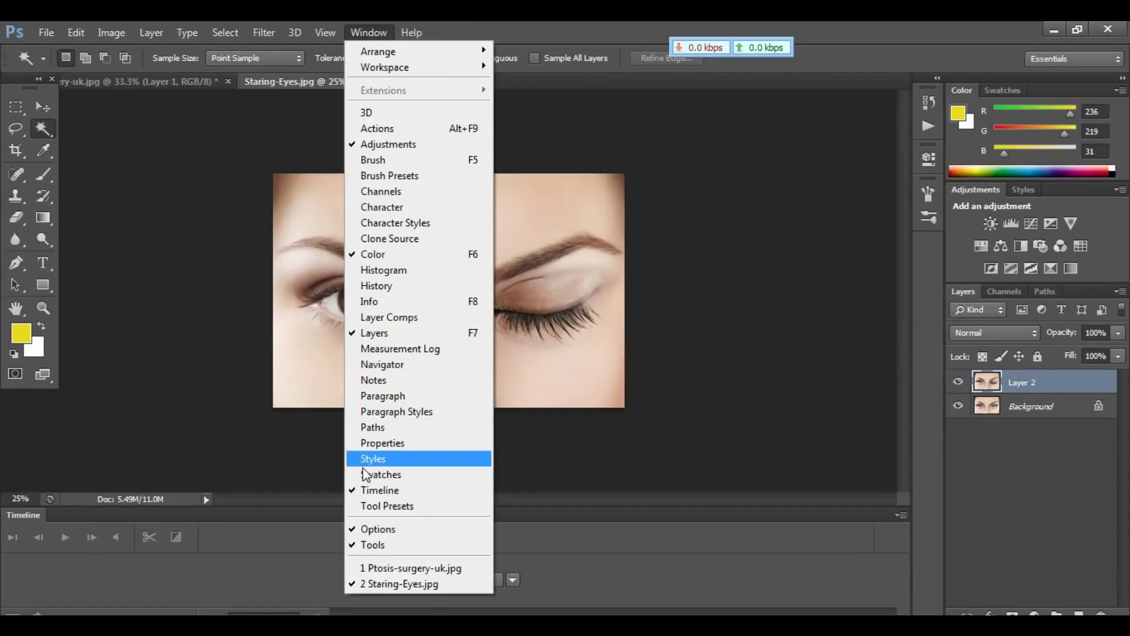
{"action": "left_click", "coordinate": [363, 492]}
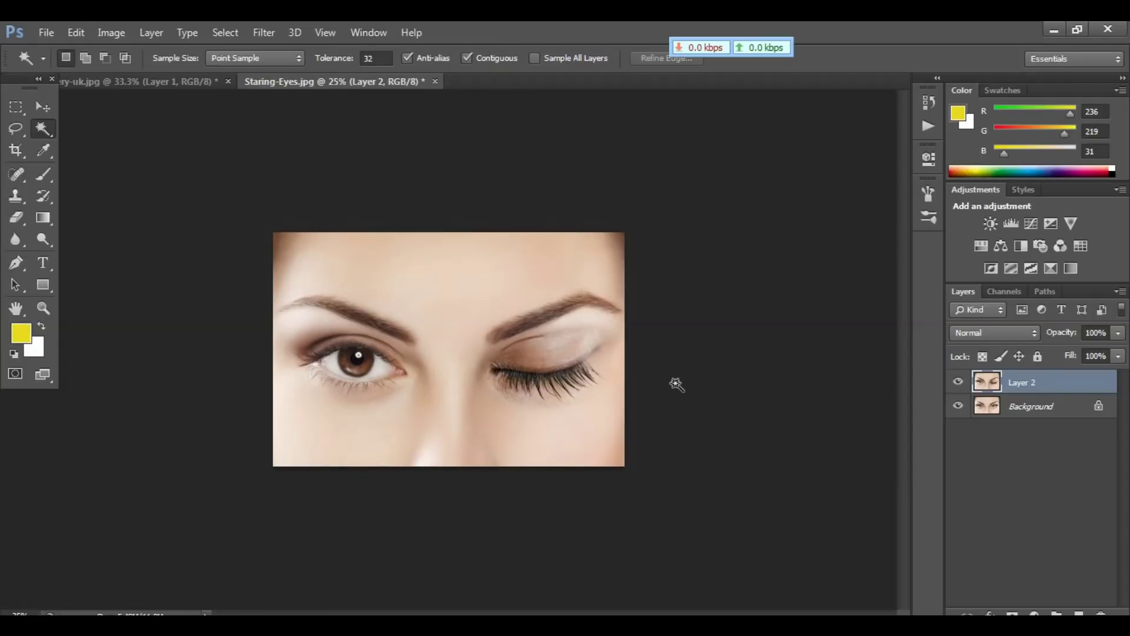
{"action": "left_click", "coordinate": [372, 36]}
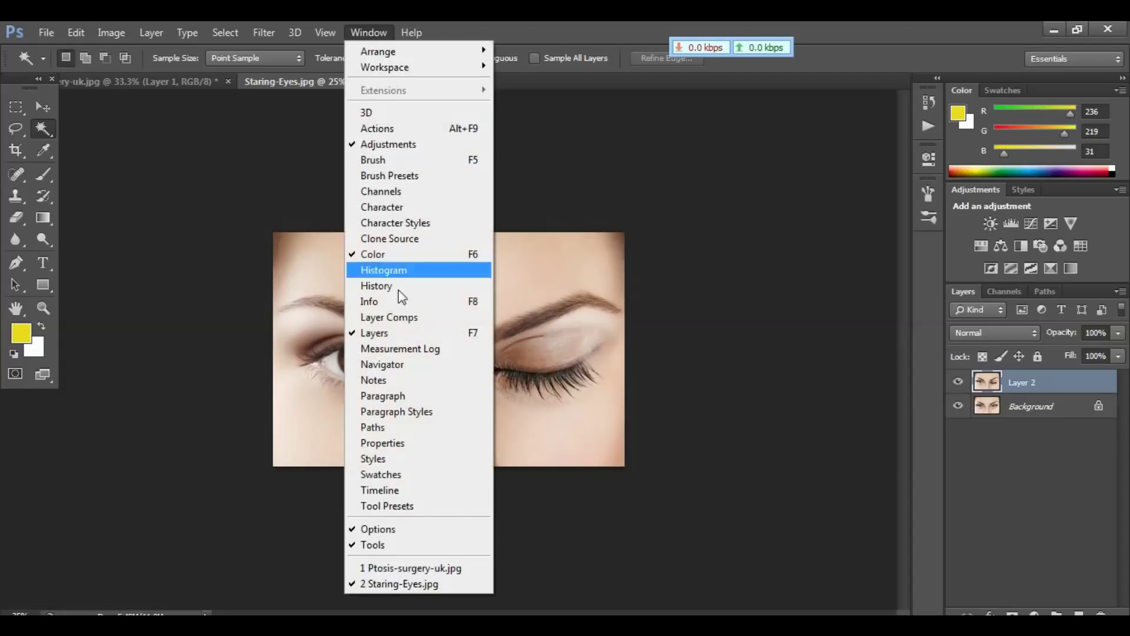
{"action": "left_click", "coordinate": [382, 490]}
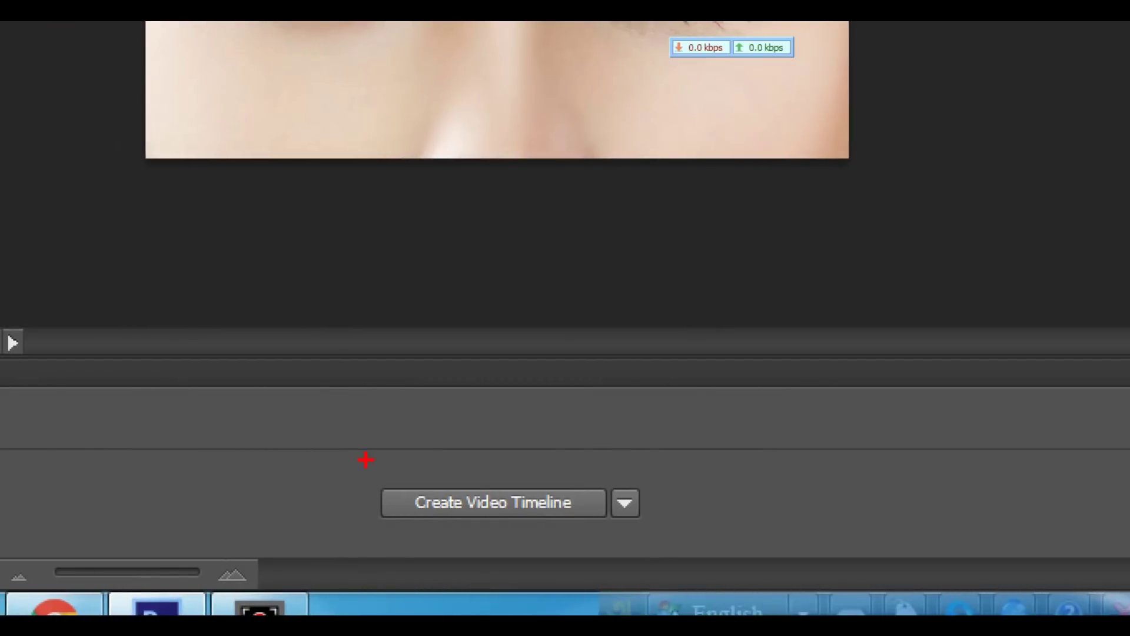
- Switch the Timeline from a video timeline to Create Frame Animation mode
{"action": "left_click_drag", "start_coordinate": [365, 459], "coordinate": [677, 529]}
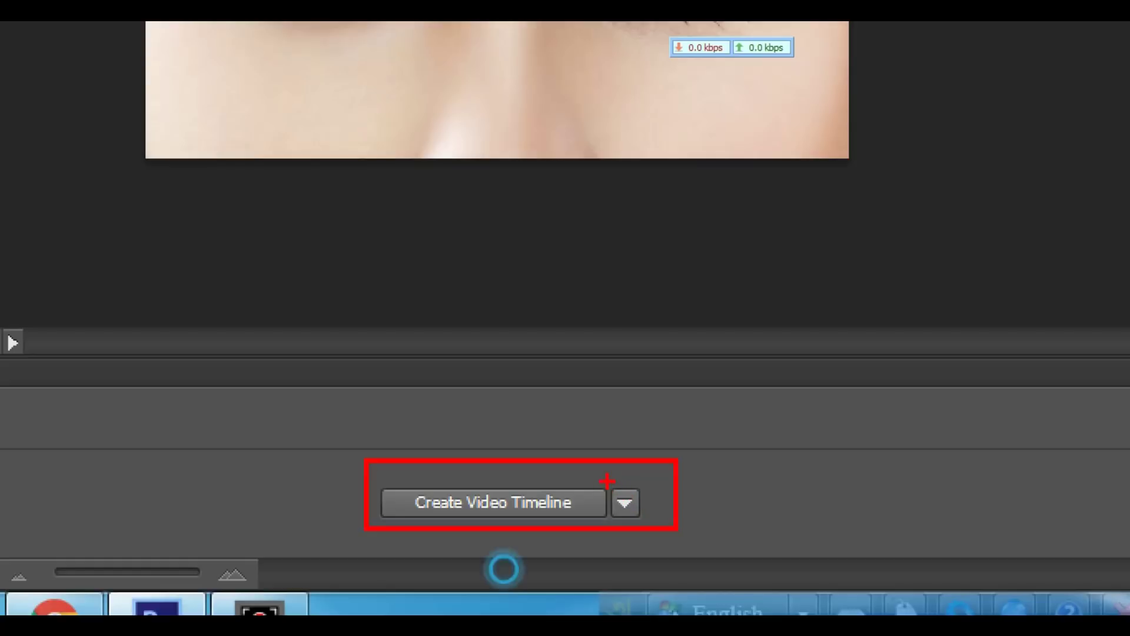
{"action": "left_click_drag", "start_coordinate": [607, 482], "coordinate": [649, 521]}
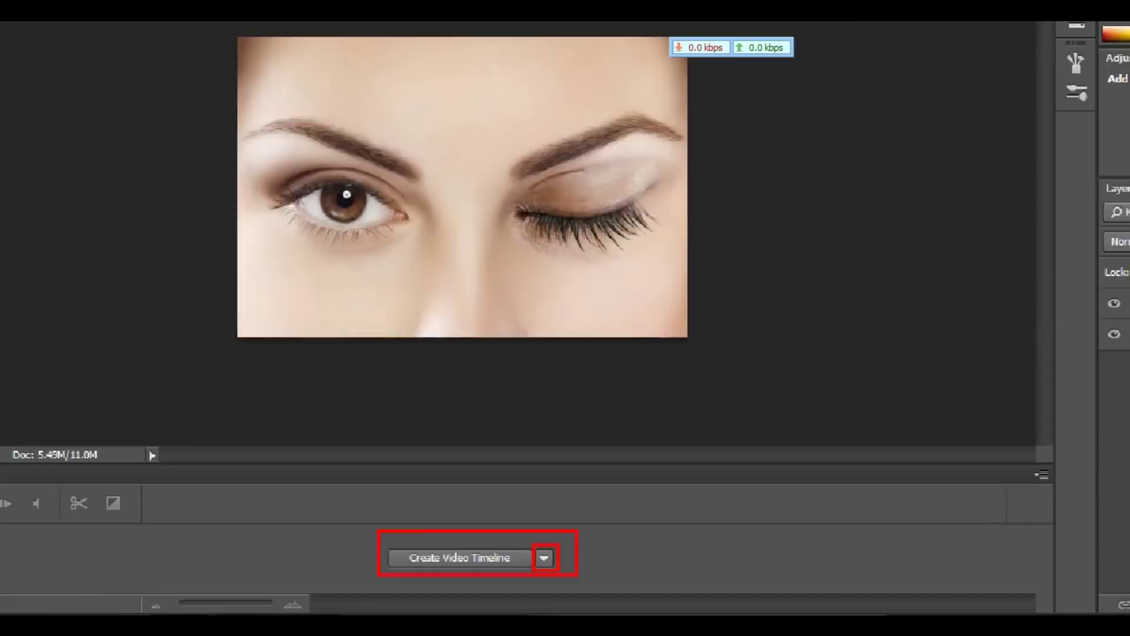
{"action": "left_click", "coordinate": [513, 579]}
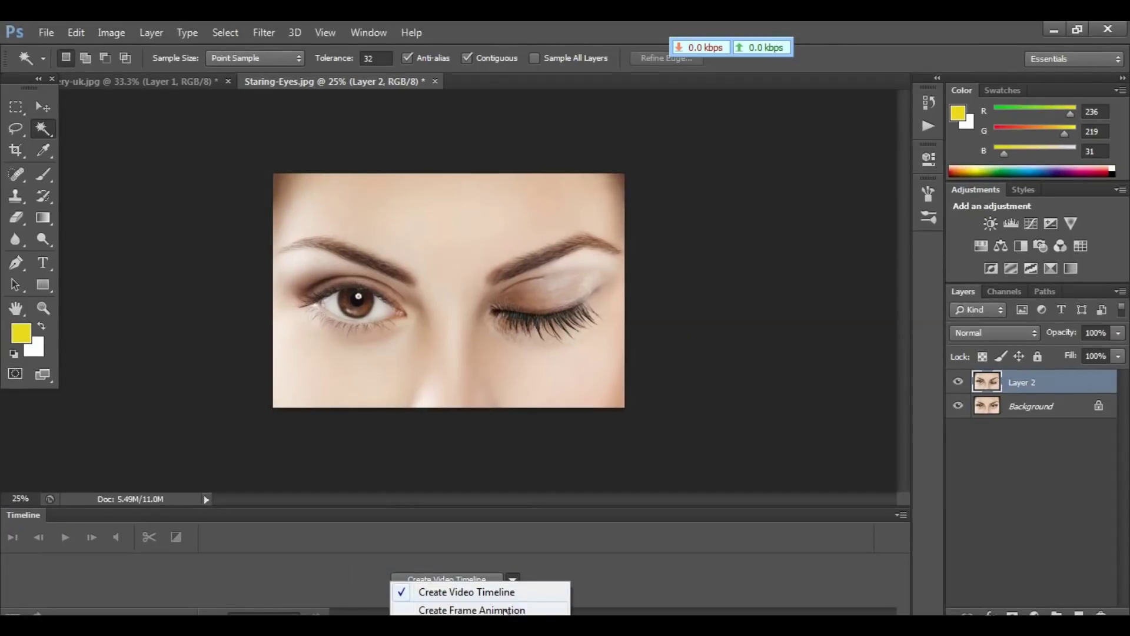
{"action": "left_click", "coordinate": [504, 610]}
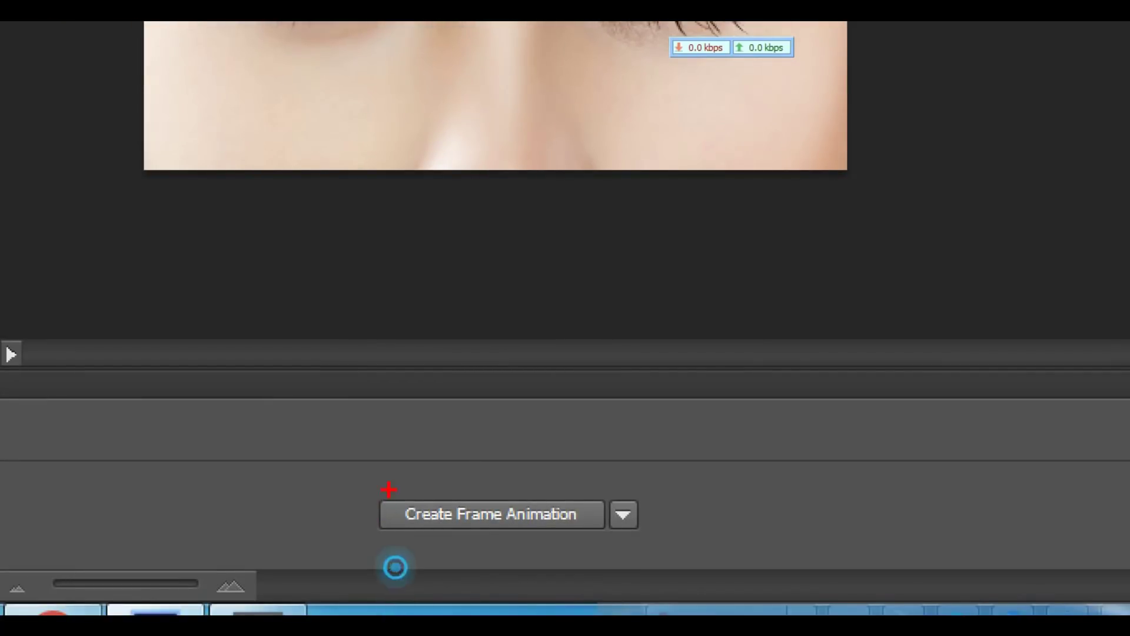
{"action": "left_click_drag", "start_coordinate": [389, 488], "coordinate": [601, 542]}
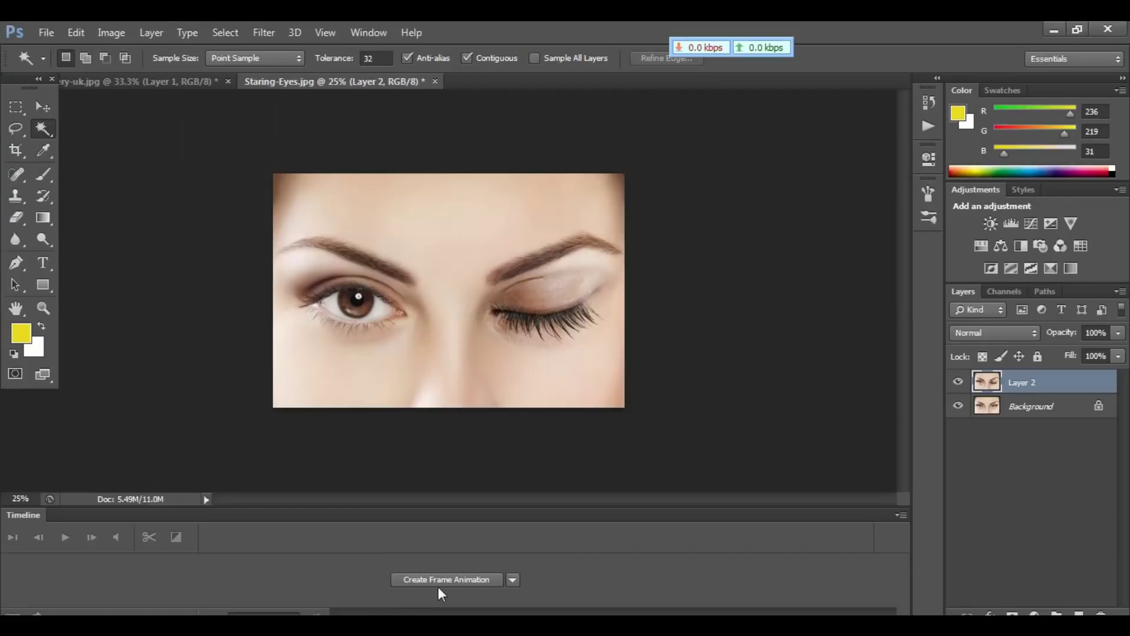
- Create frame 1 with both eyes open and frame 2 with the right eye winking
{"action": "left_click", "coordinate": [445, 581]}
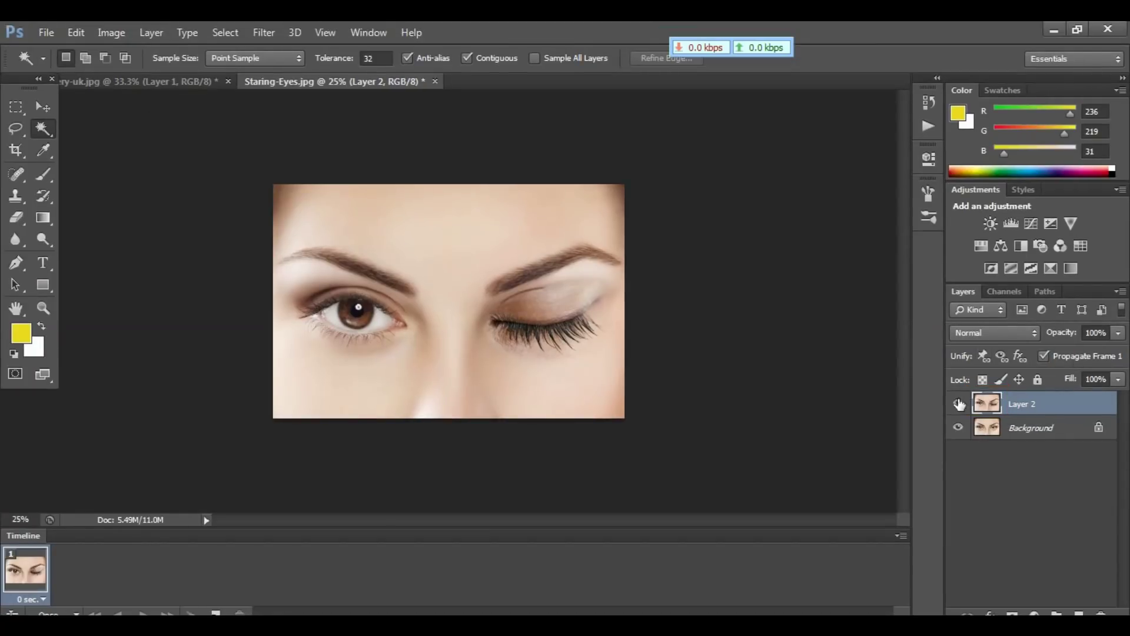
{"action": "left_click", "coordinate": [959, 404]}
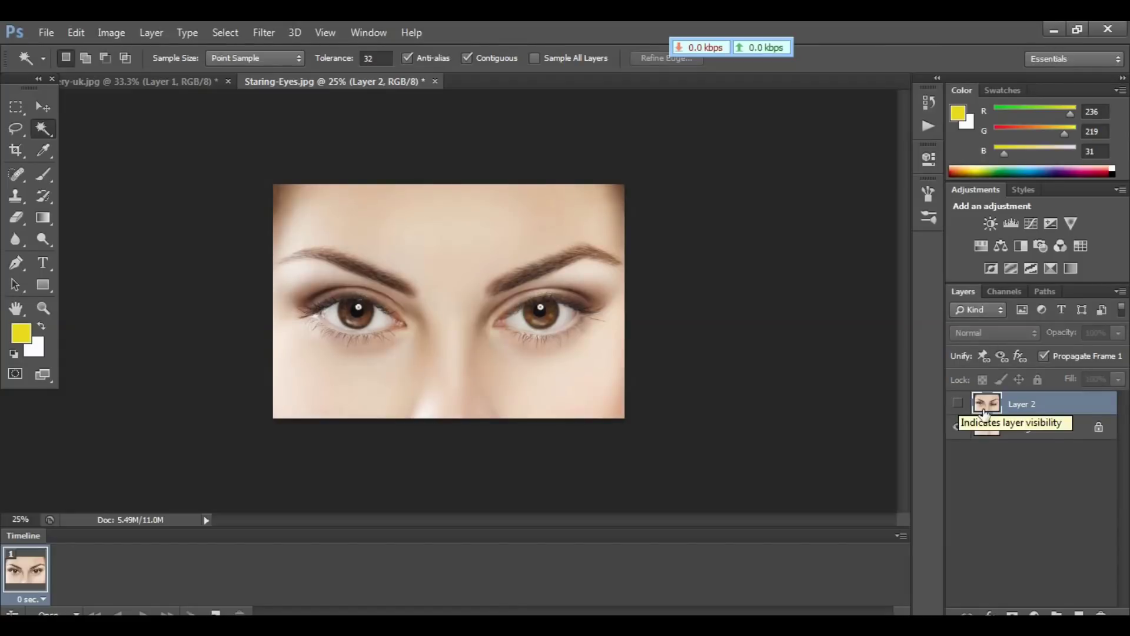
{"action": "left_click", "coordinate": [1022, 430]}
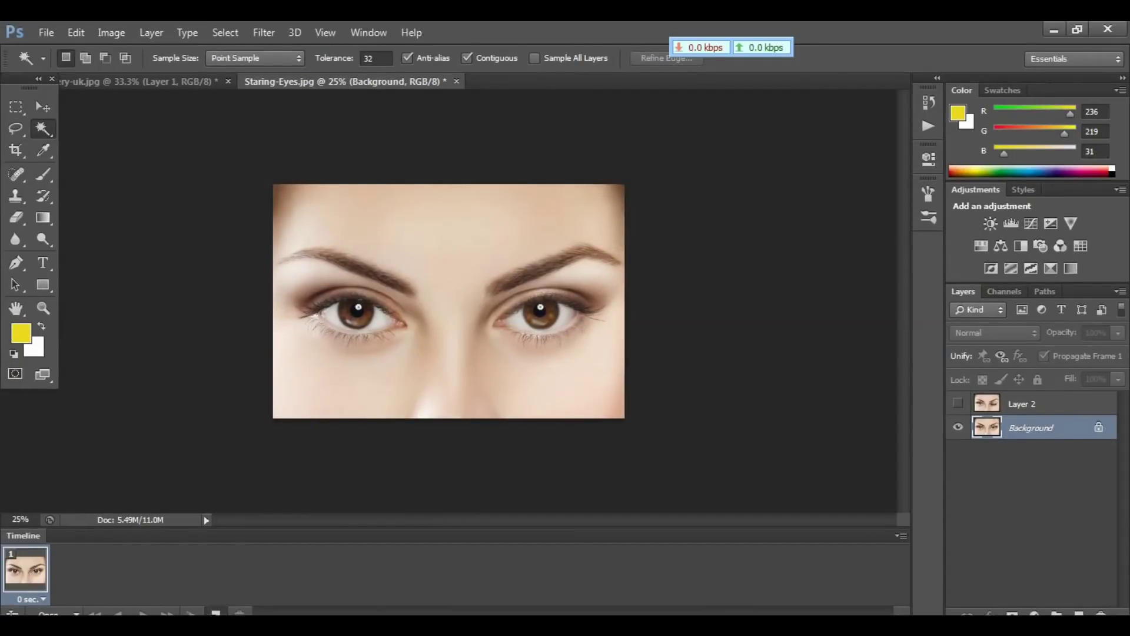
{"action": "left_click", "coordinate": [215, 612]}
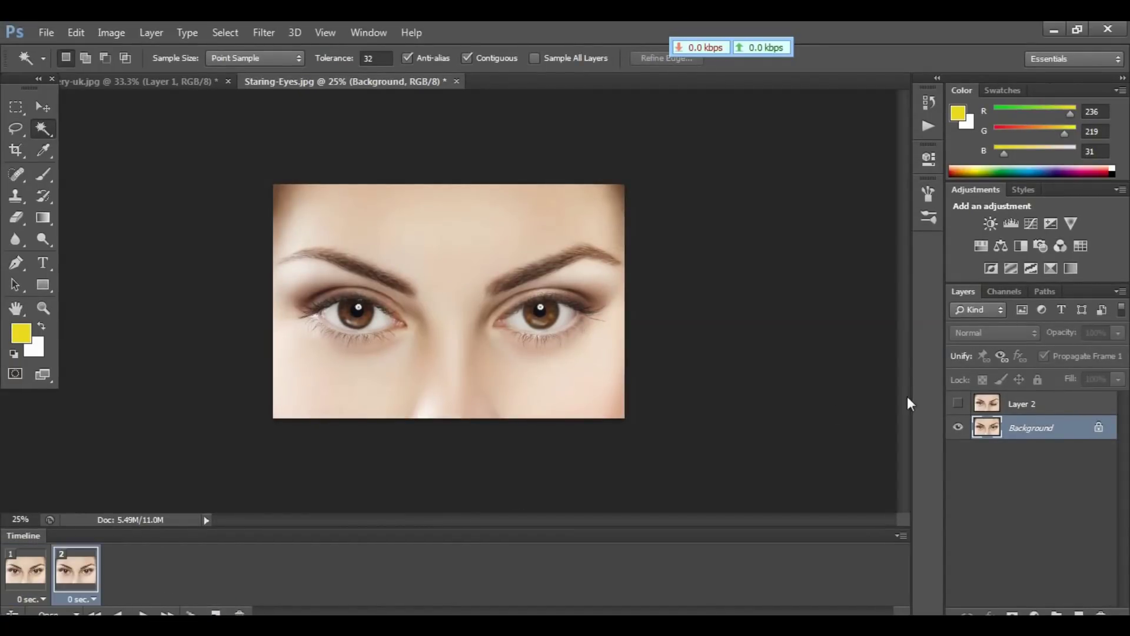
{"action": "left_click", "coordinate": [958, 404]}
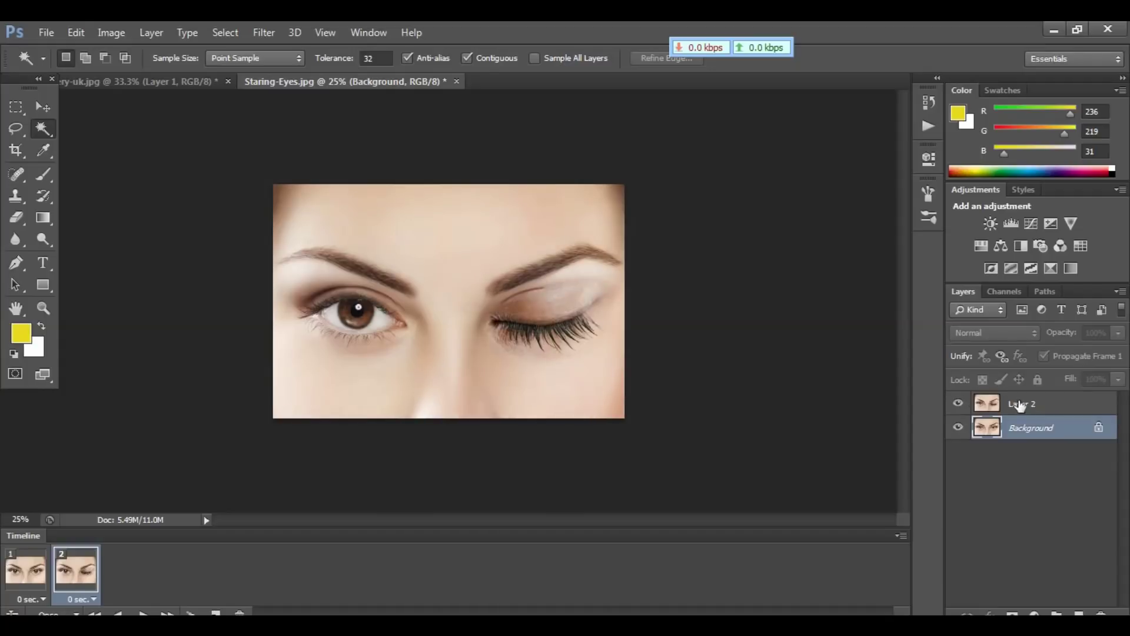
{"action": "left_click", "coordinate": [1017, 405]}
{"action": "left_click", "coordinate": [958, 428]}
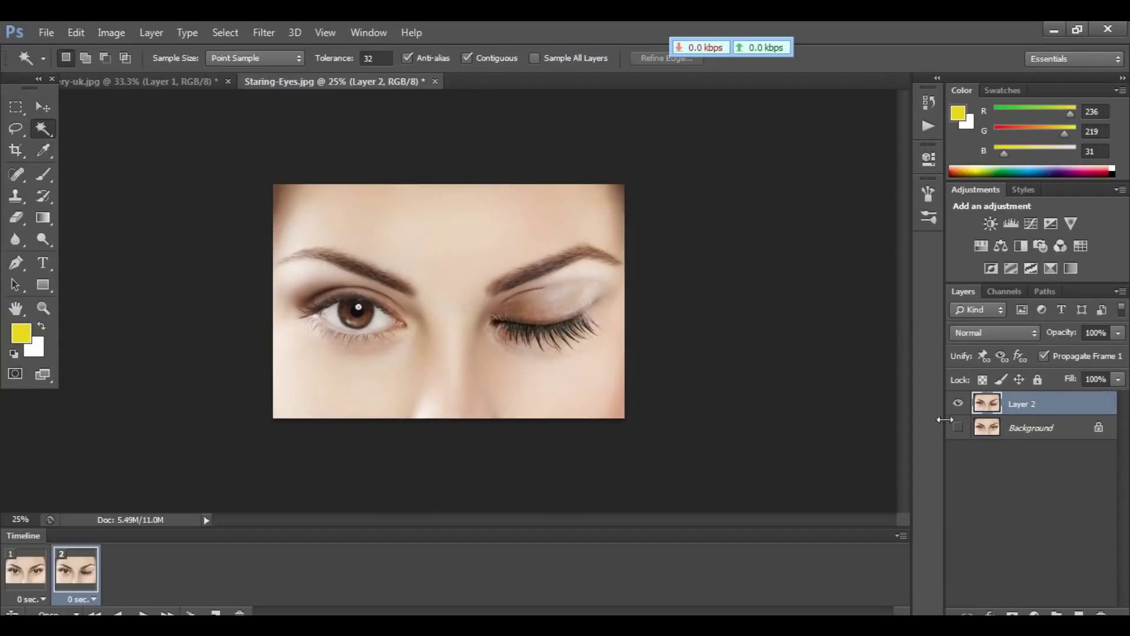
- Add frame 3 with both eyes open and frame 4 with the right eye winking
{"action": "left_click", "coordinate": [217, 612]}
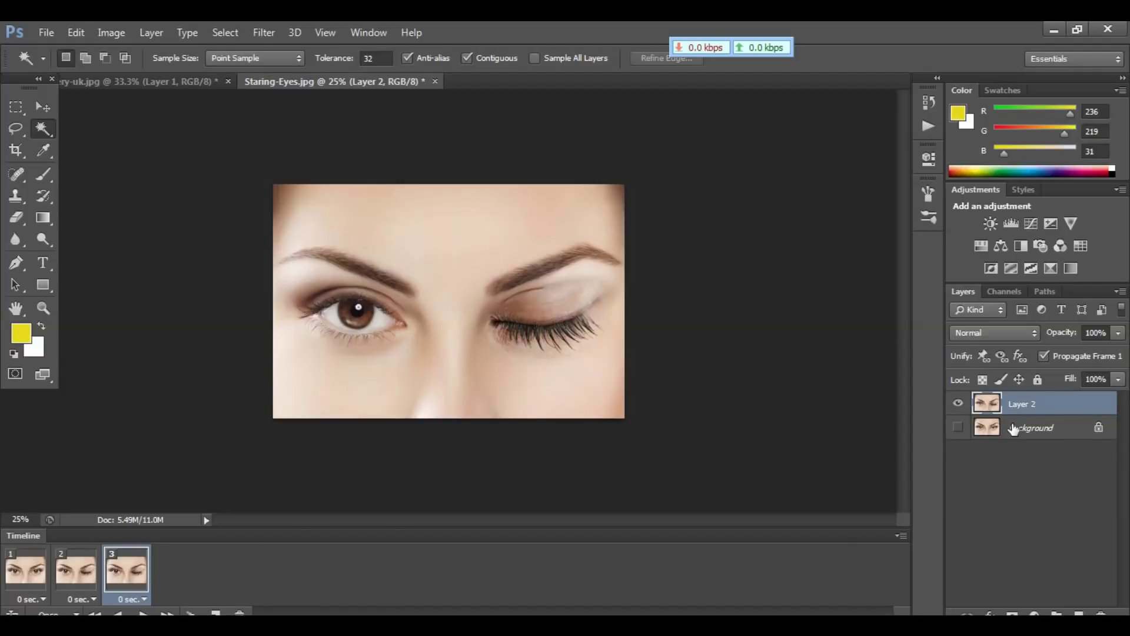
{"action": "left_click", "coordinate": [1027, 434]}
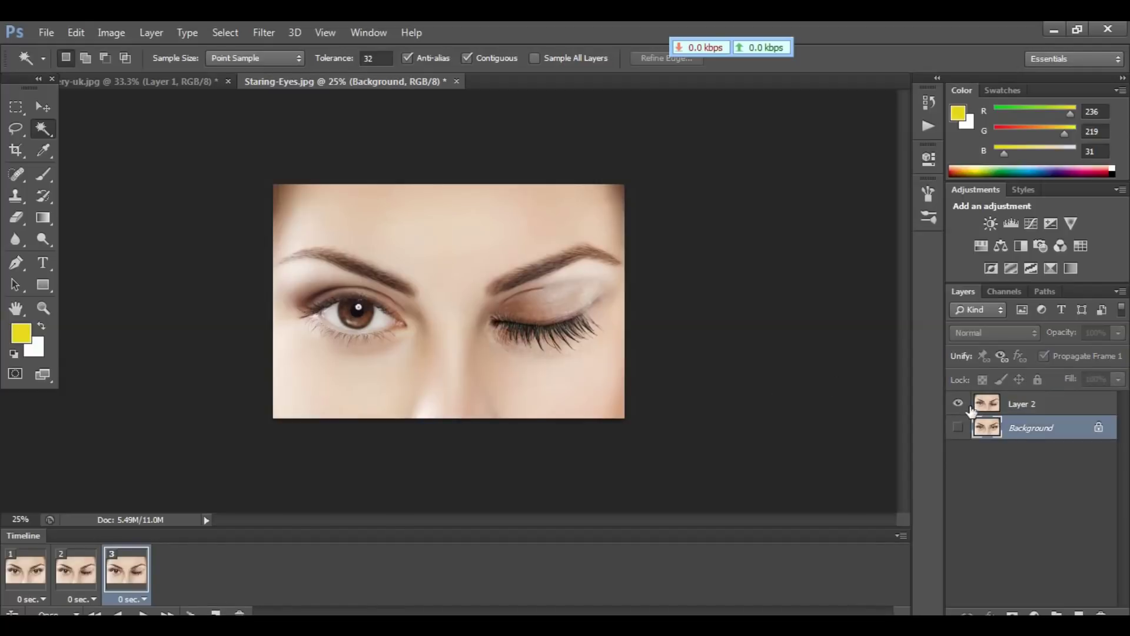
{"action": "left_click", "coordinate": [959, 403]}
{"action": "left_click", "coordinate": [958, 428]}
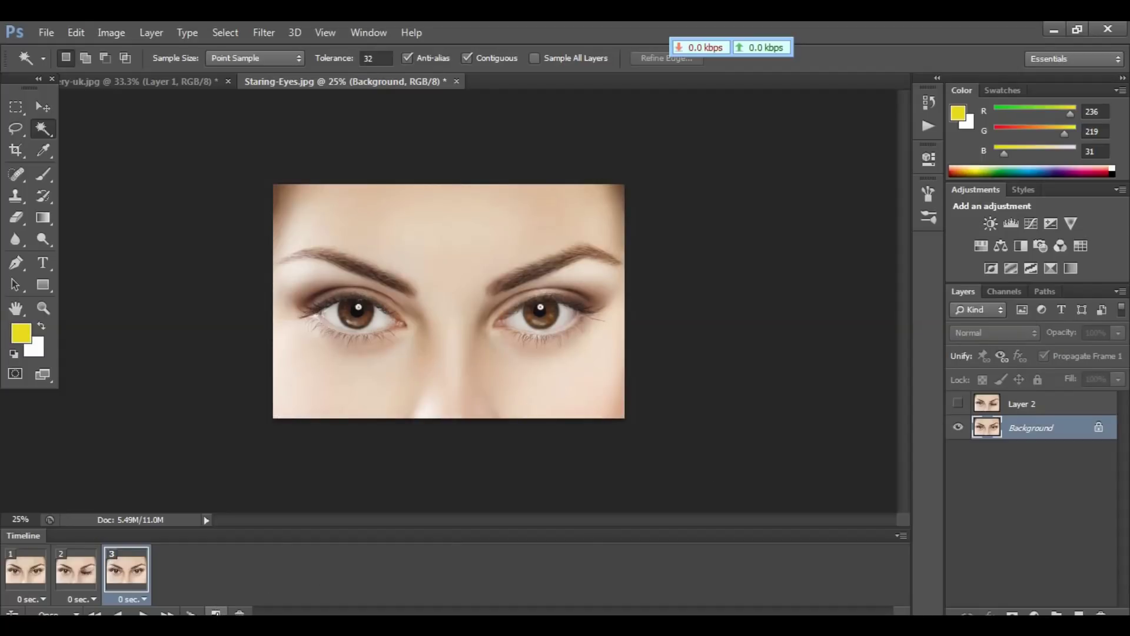
{"action": "left_click", "coordinate": [216, 613]}
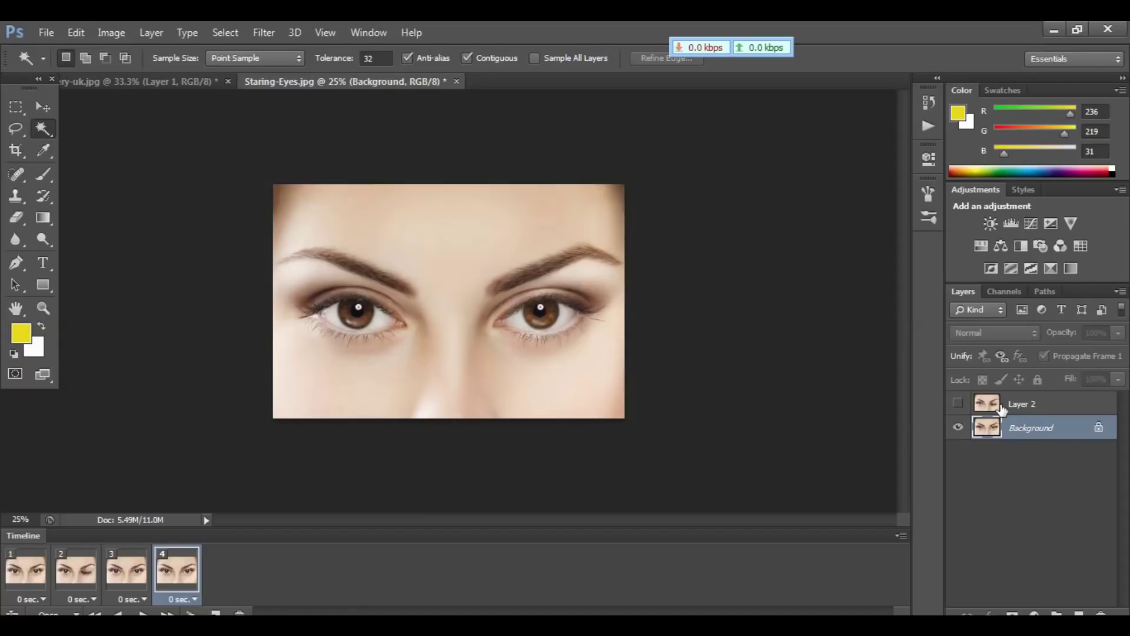
{"action": "left_click", "coordinate": [1021, 405]}
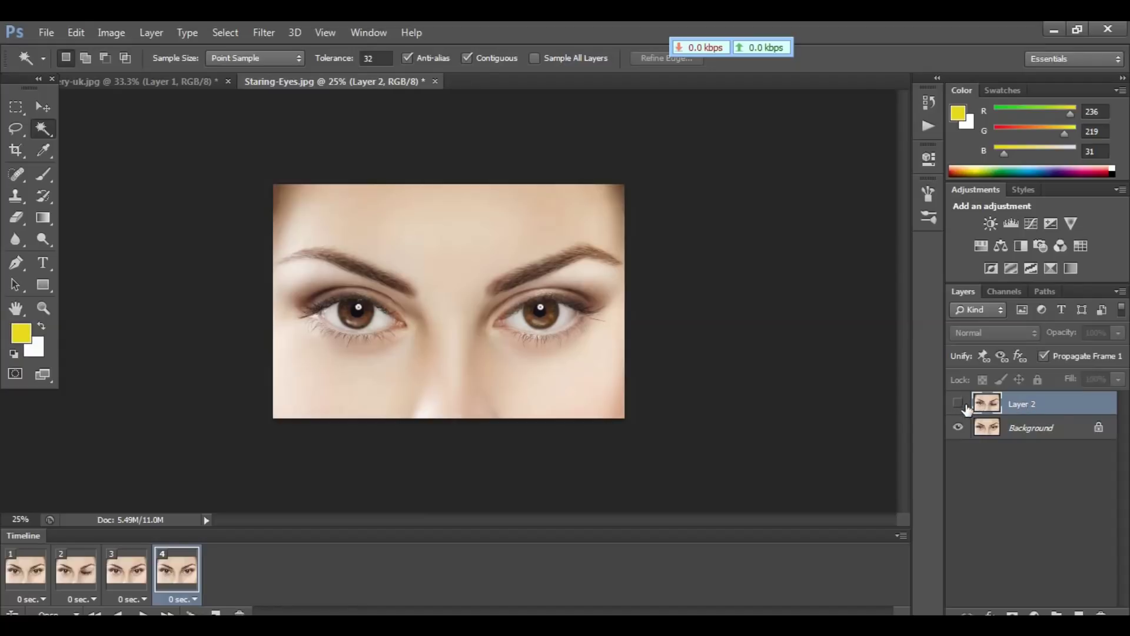
{"action": "left_click", "coordinate": [958, 405]}
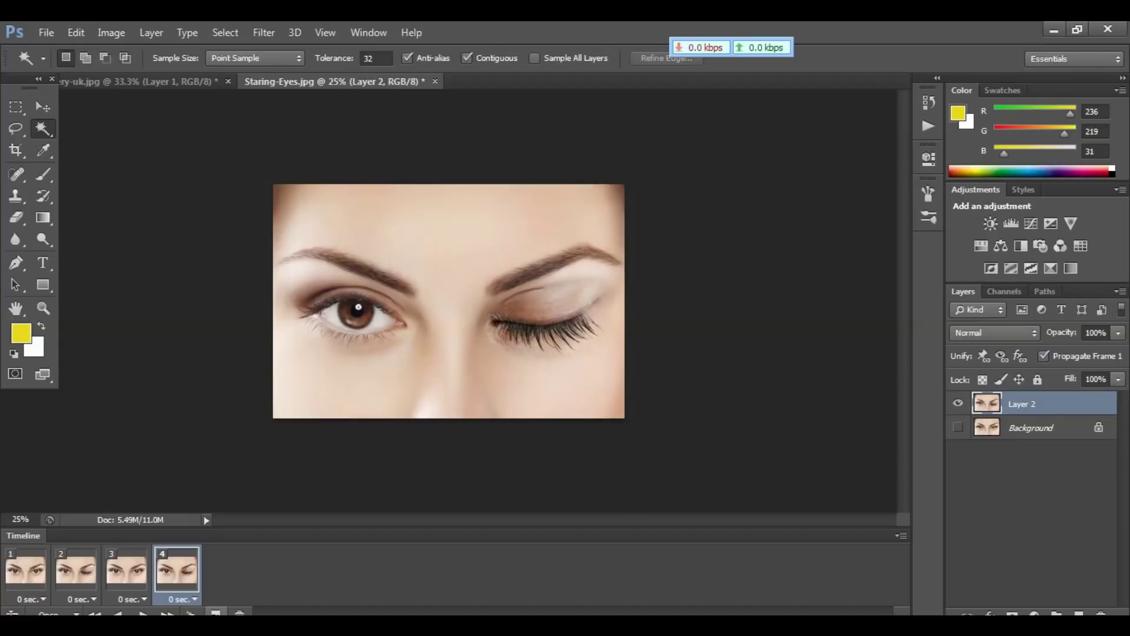
- Add frame 5 with both eyes open and frame 6 showing Layer 2's wink
{"action": "left_click", "coordinate": [215, 612]}
{"action": "left_click", "coordinate": [958, 427]}
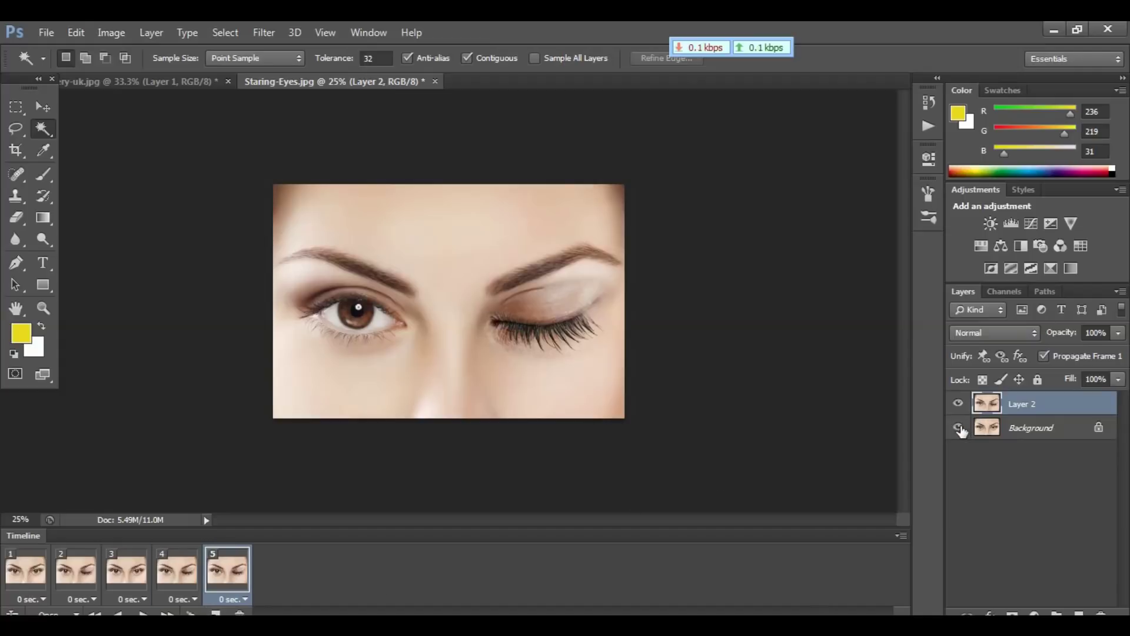
{"action": "left_click", "coordinate": [958, 404]}
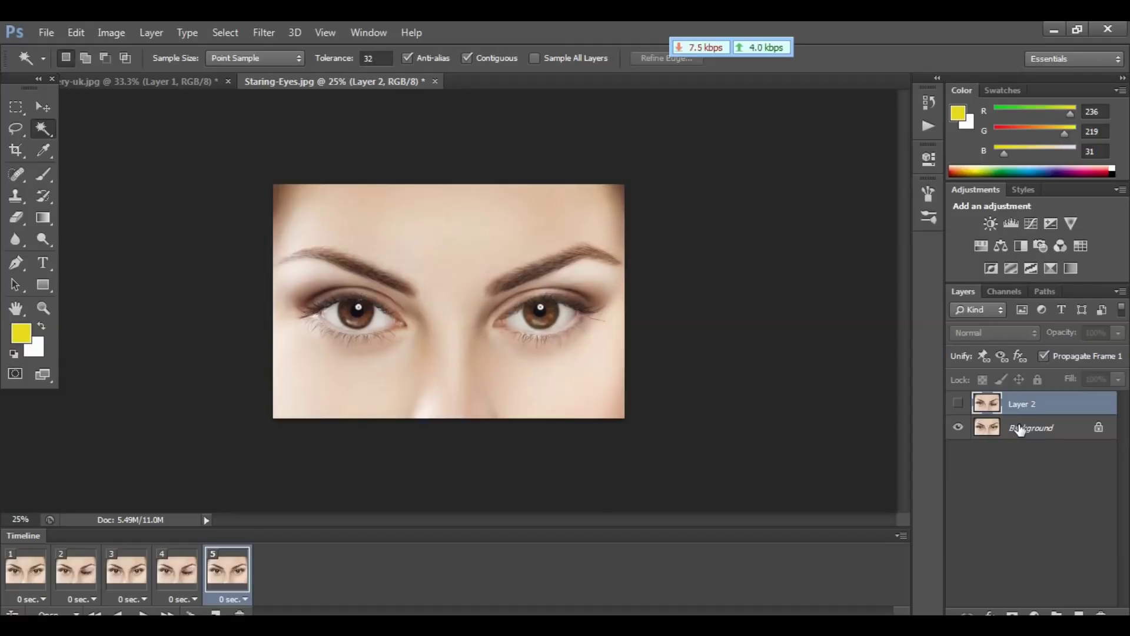
{"action": "left_click", "coordinate": [1018, 428]}
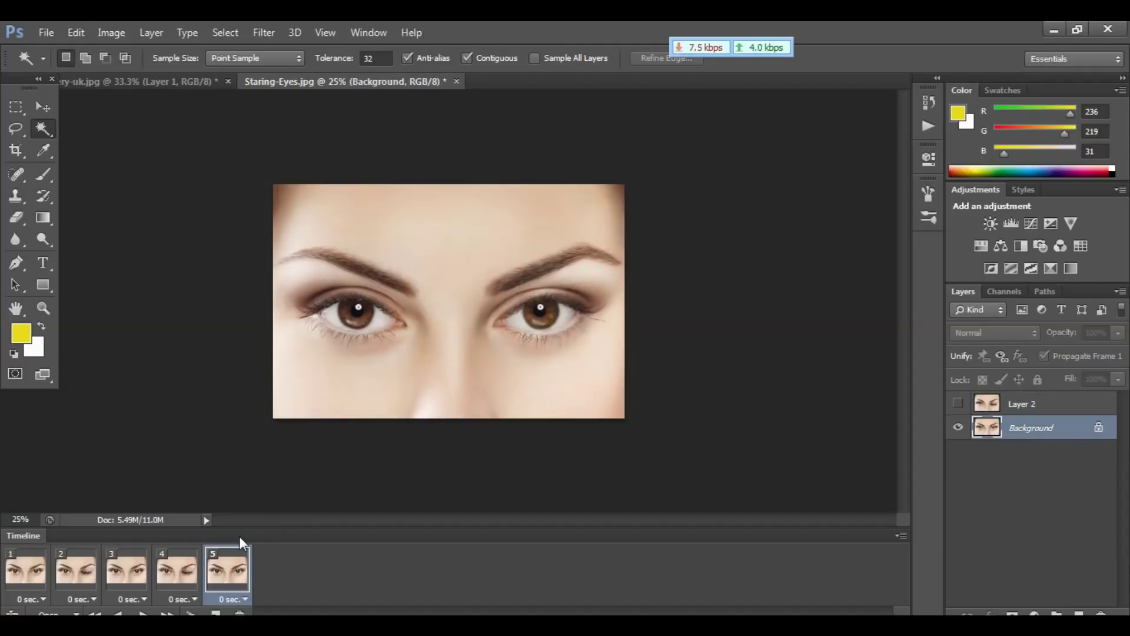
{"action": "left_click", "coordinate": [216, 612]}
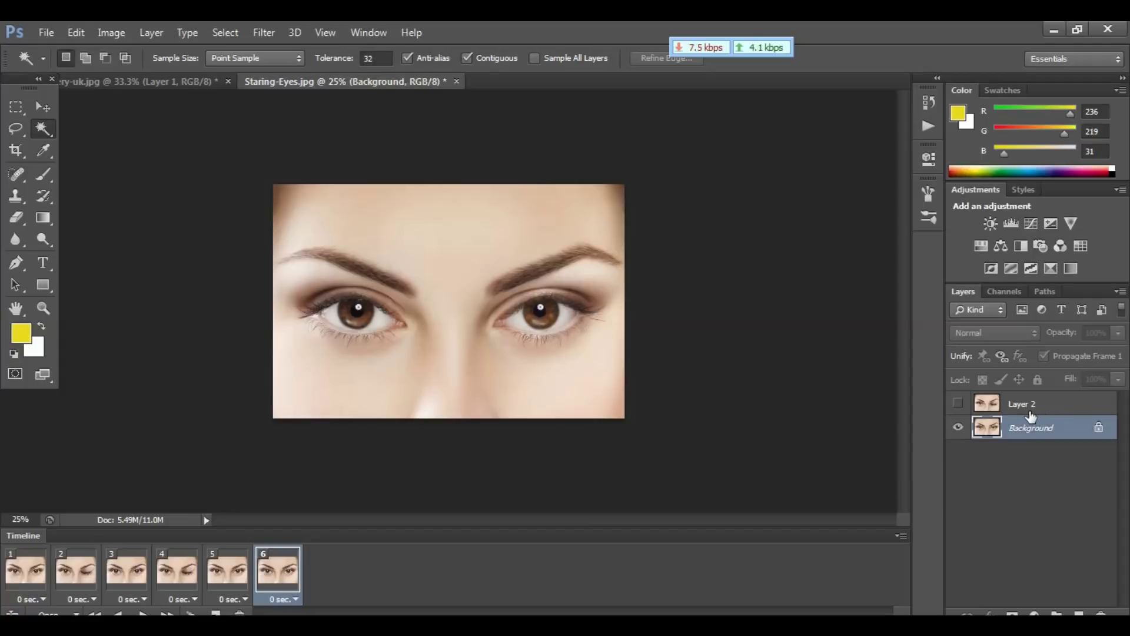
{"action": "left_click", "coordinate": [1036, 408]}
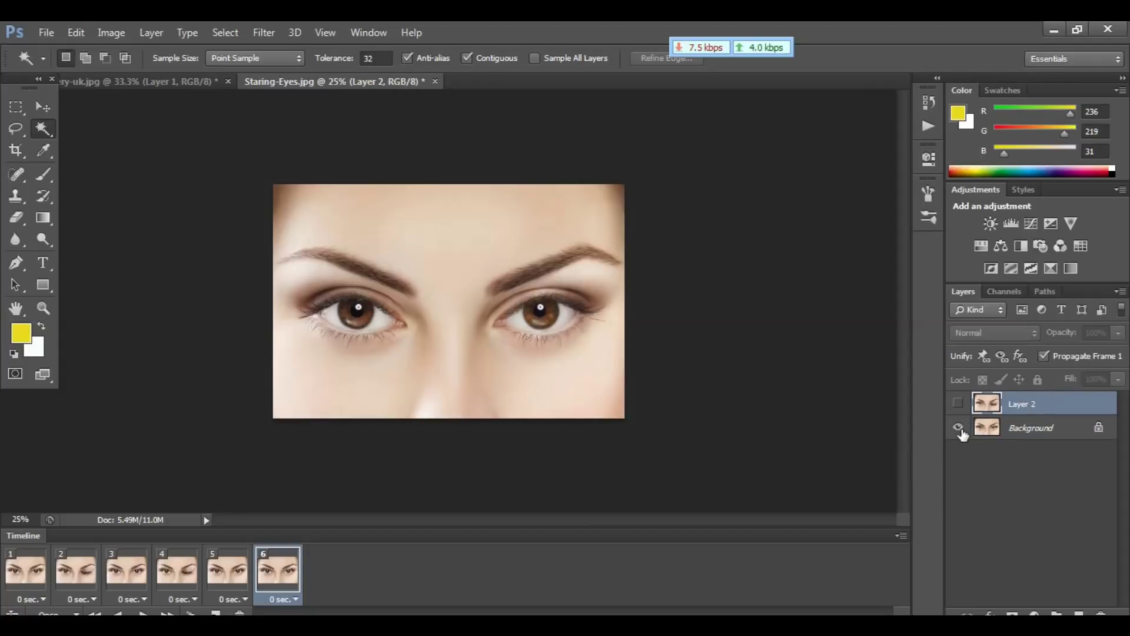
{"action": "left_click", "coordinate": [958, 427]}
{"action": "left_click", "coordinate": [958, 403]}
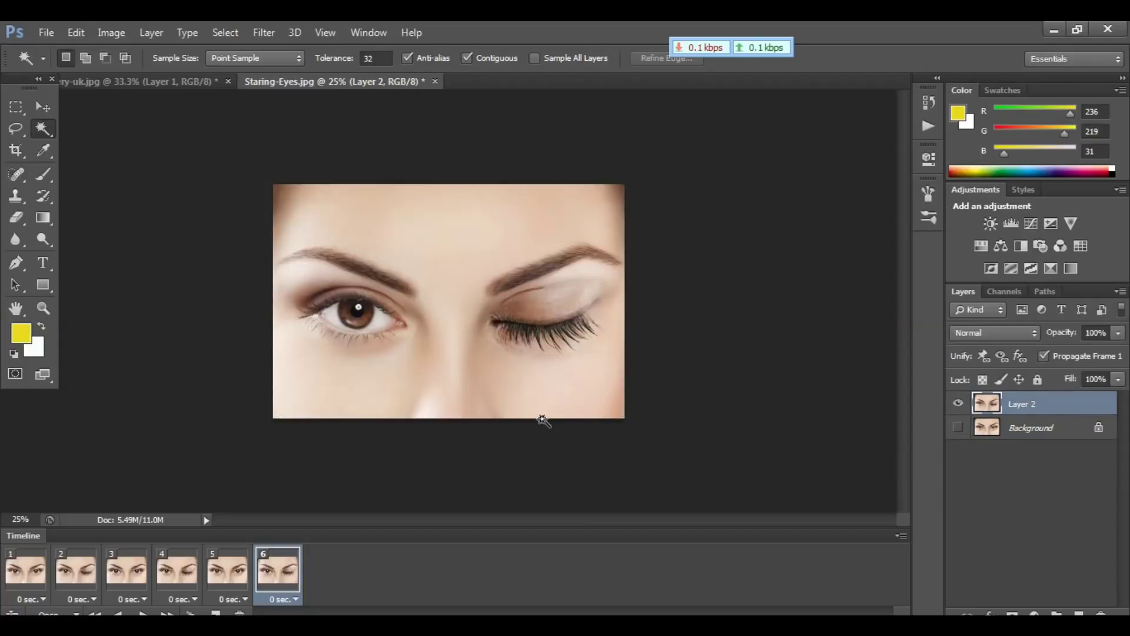
- Duplicate frame 6 into frame 7, then show Background and hide Layer 2 for open eyes
{"action": "left_click", "coordinate": [215, 613]}
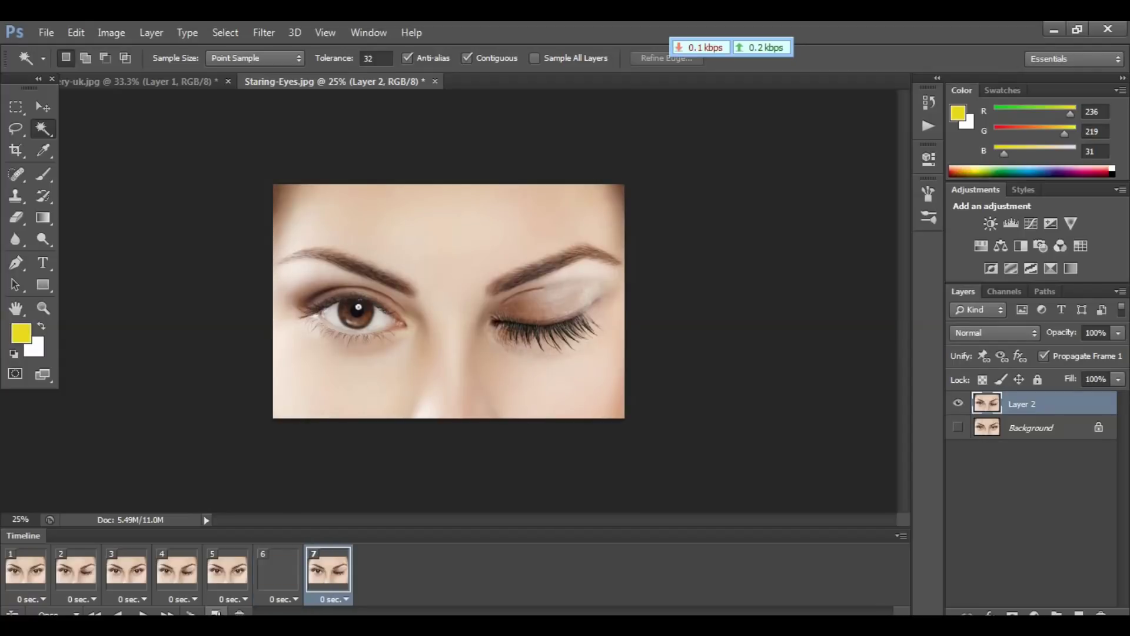
{"action": "left_click", "coordinate": [958, 427]}
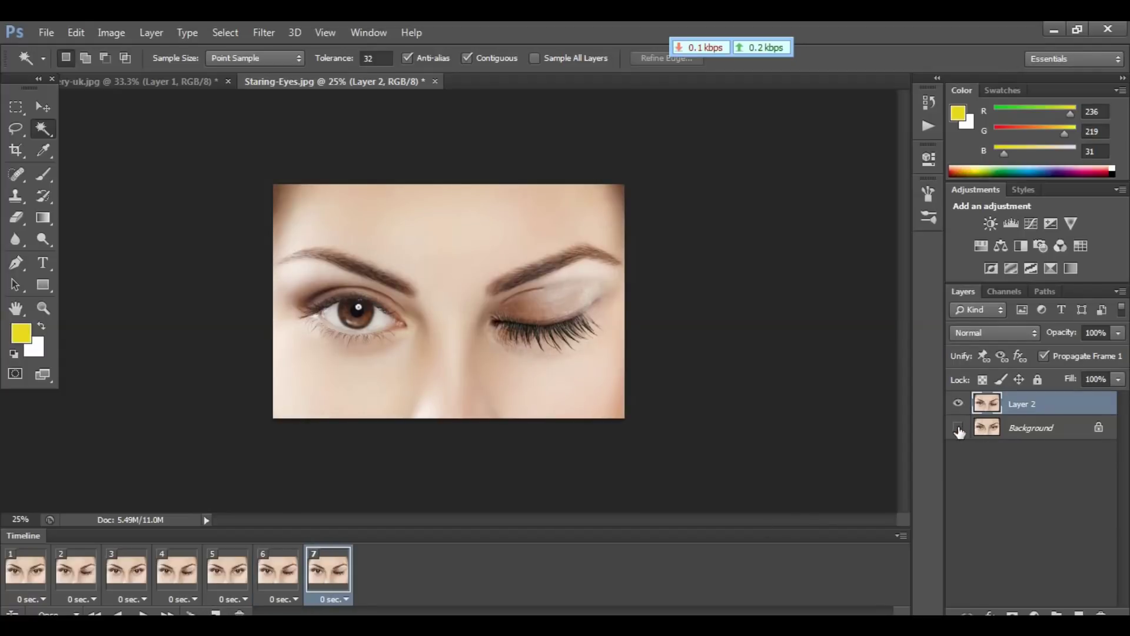
{"action": "left_click", "coordinate": [1029, 444]}
{"action": "left_click", "coordinate": [958, 403]}
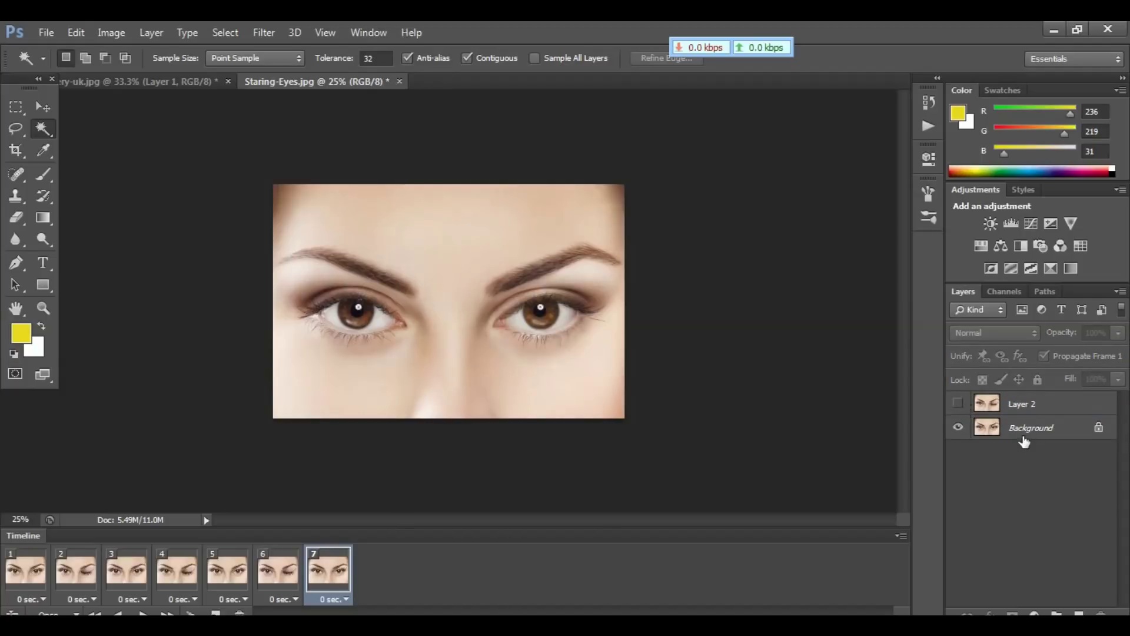
{"action": "left_click", "coordinate": [1023, 429]}
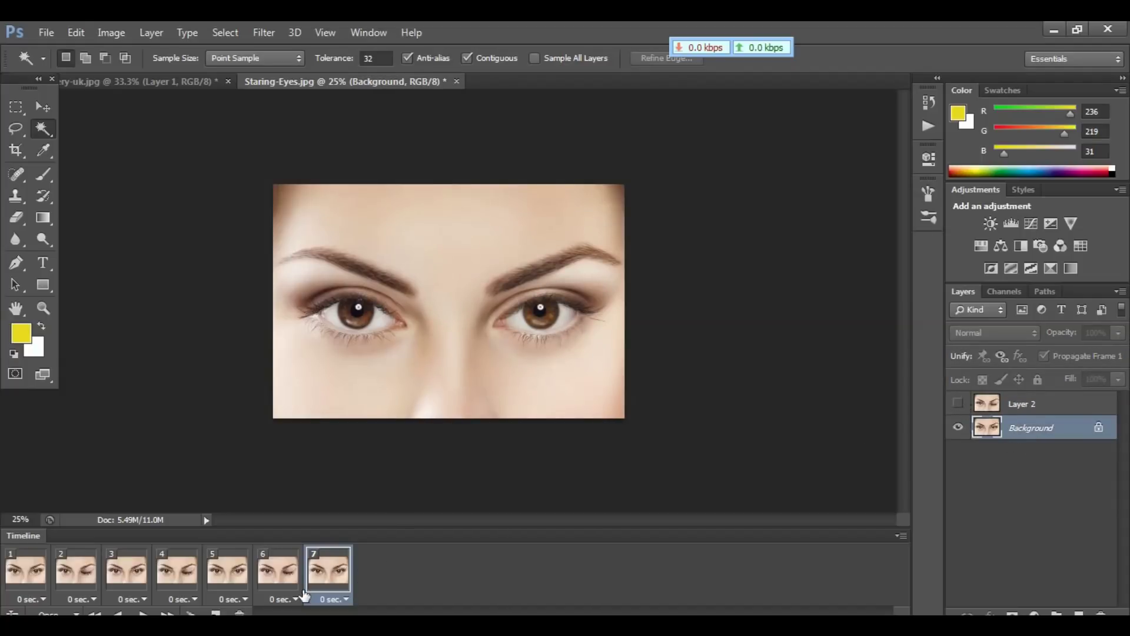
- Duplicate frame 7 to add an eighth, open-eyed frame
{"action": "left_click", "coordinate": [215, 612]}
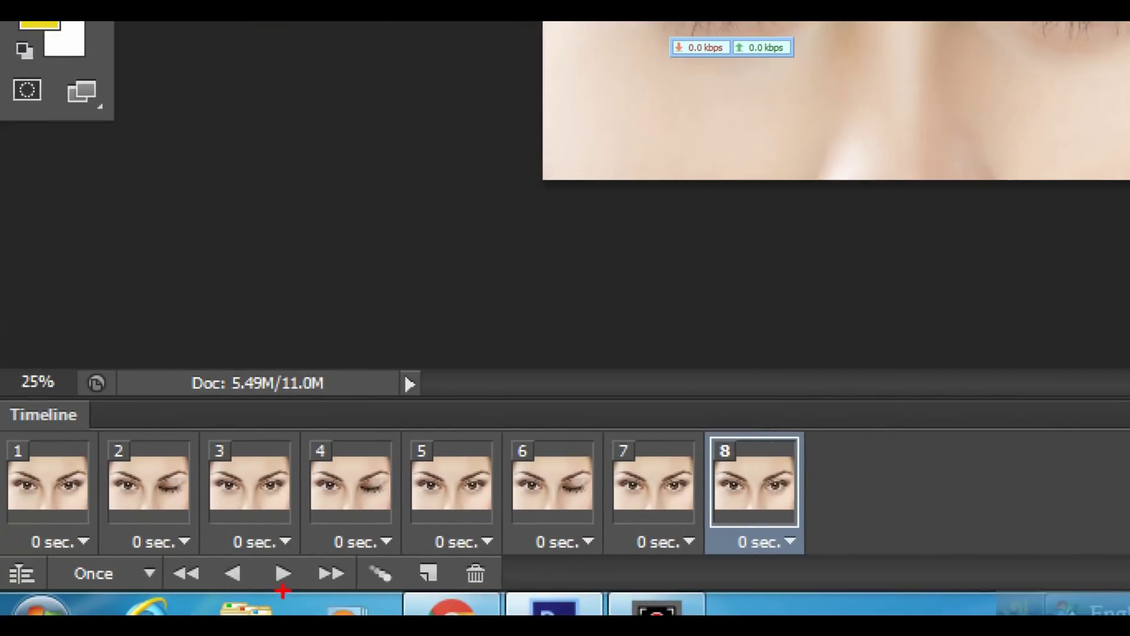
{"action": "left_click", "coordinate": [283, 573]}
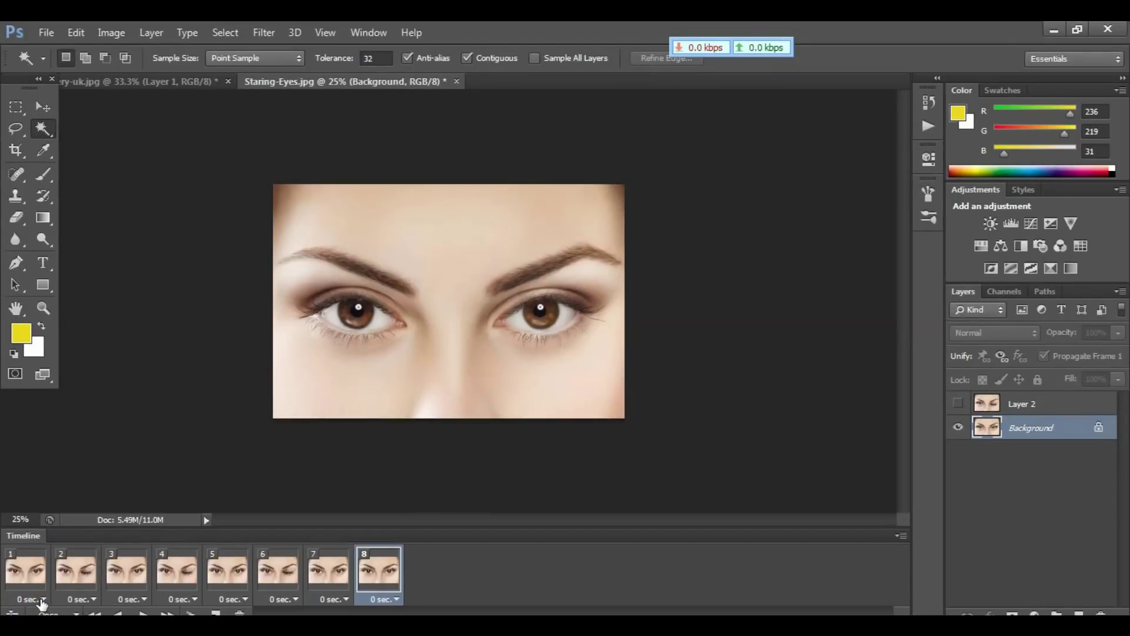
- Set the delay of frames 1–4 to 0.2 seconds each
{"action": "left_click", "coordinate": [41, 598]}
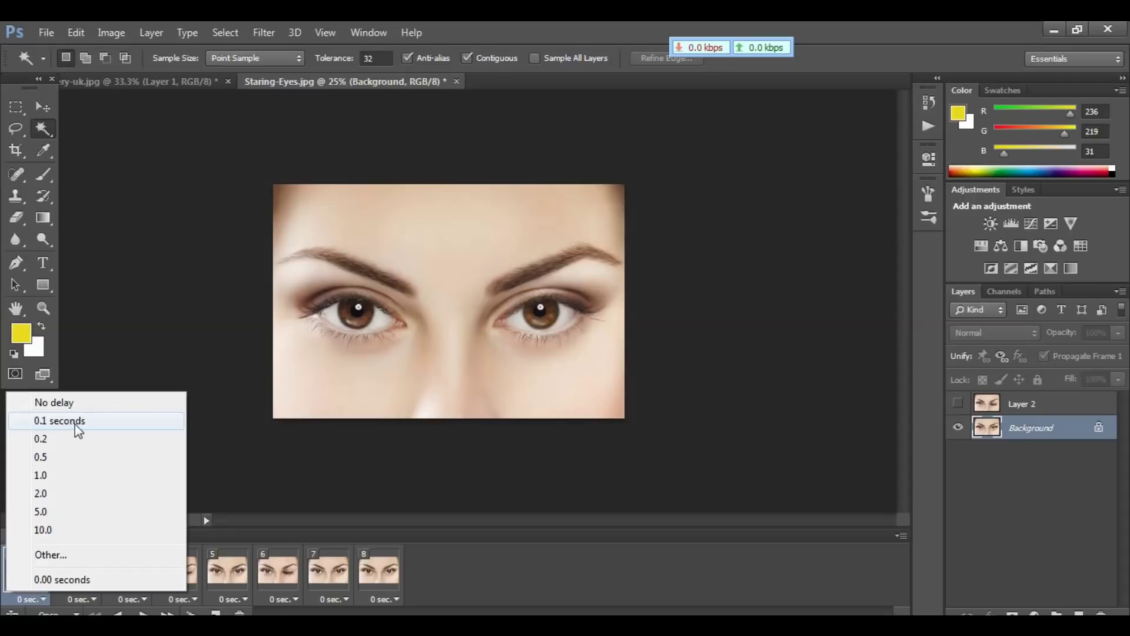
{"action": "left_click", "coordinate": [47, 441]}
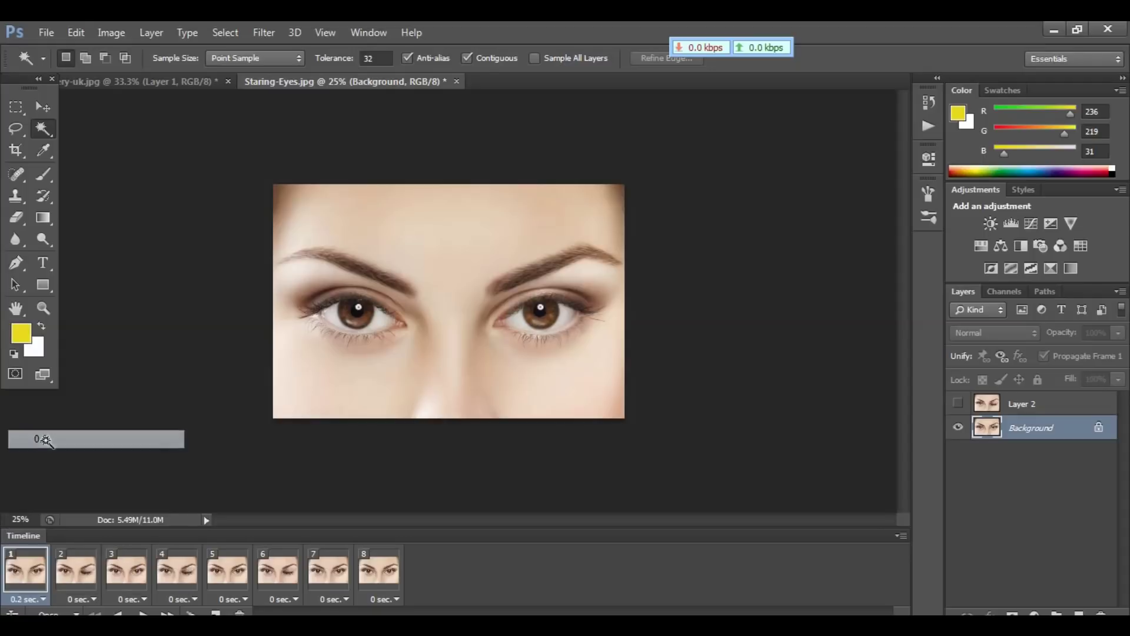
{"action": "left_click", "coordinate": [96, 597]}
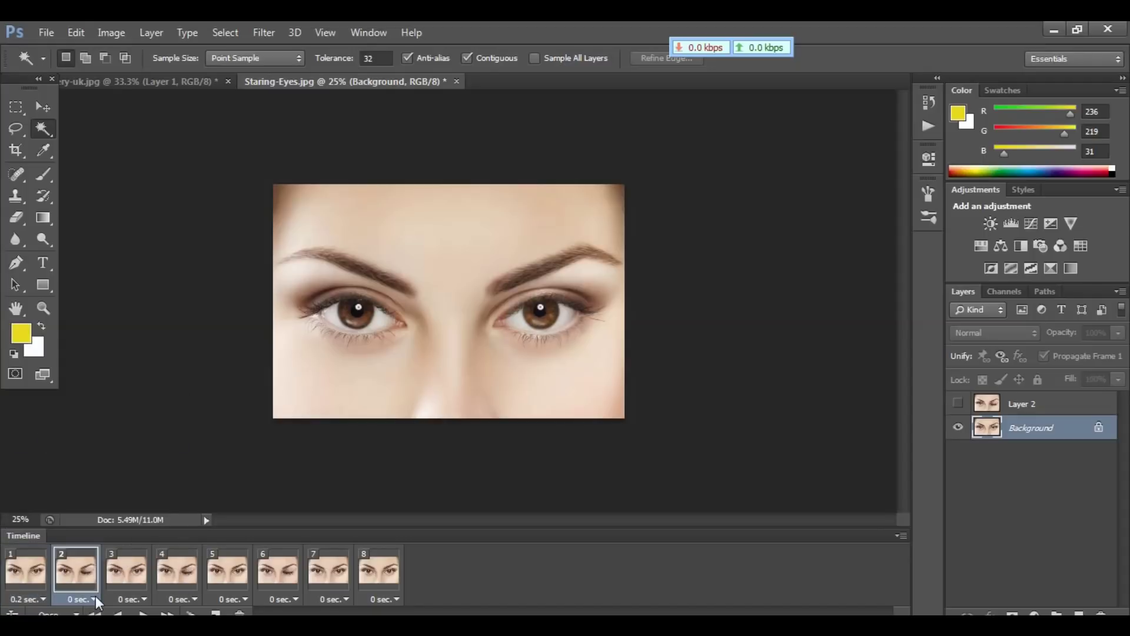
{"action": "left_click", "coordinate": [107, 439]}
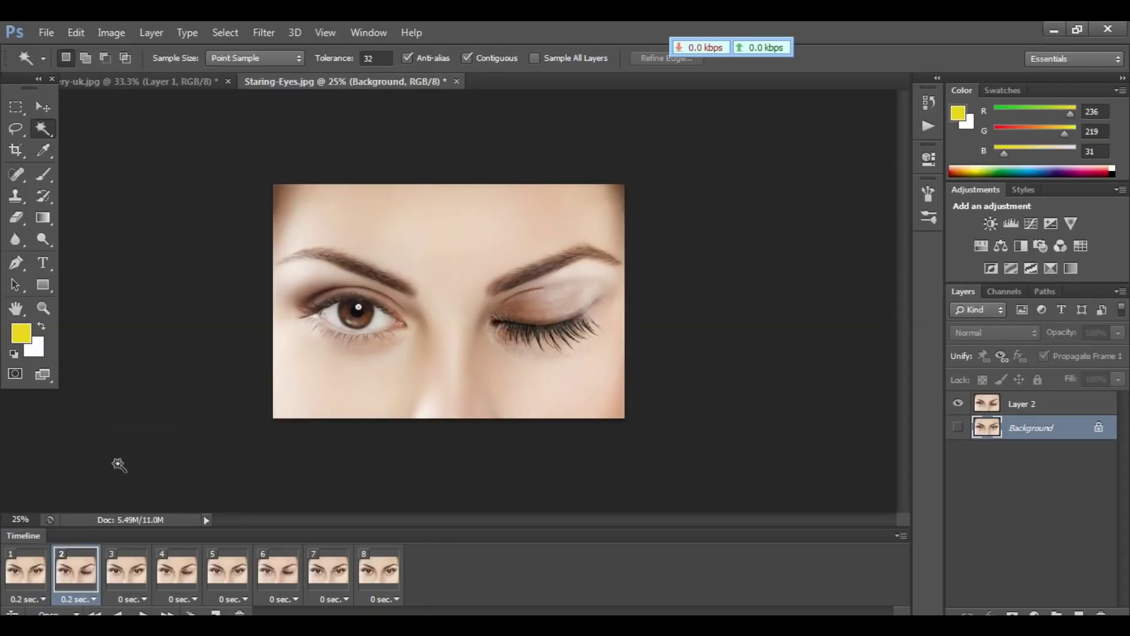
{"action": "left_click", "coordinate": [144, 599]}
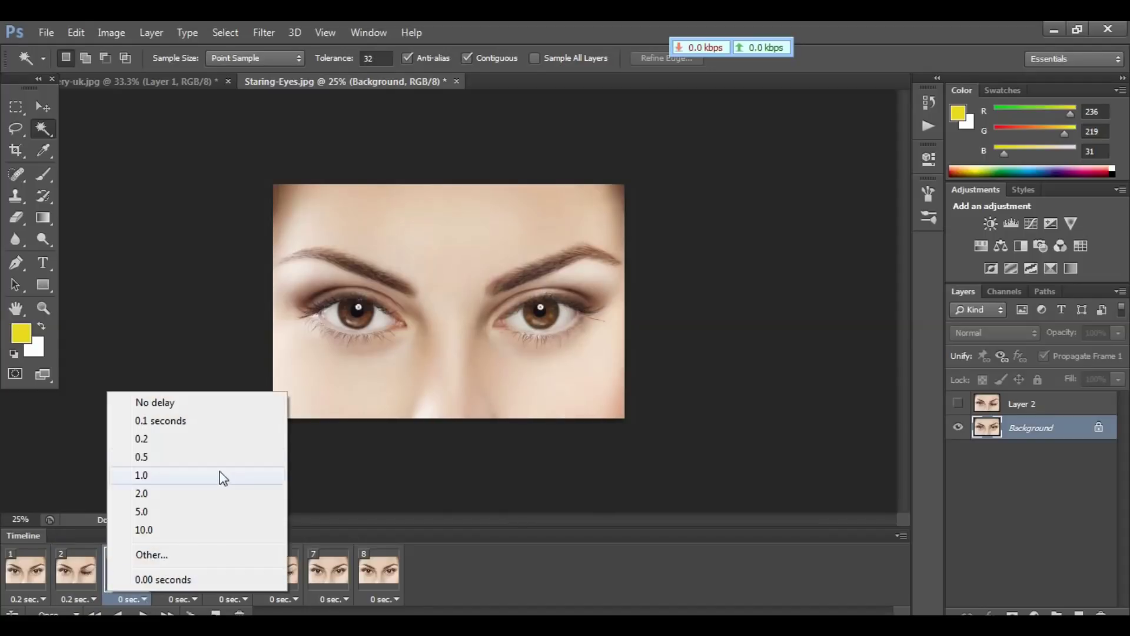
{"action": "left_click", "coordinate": [173, 440]}
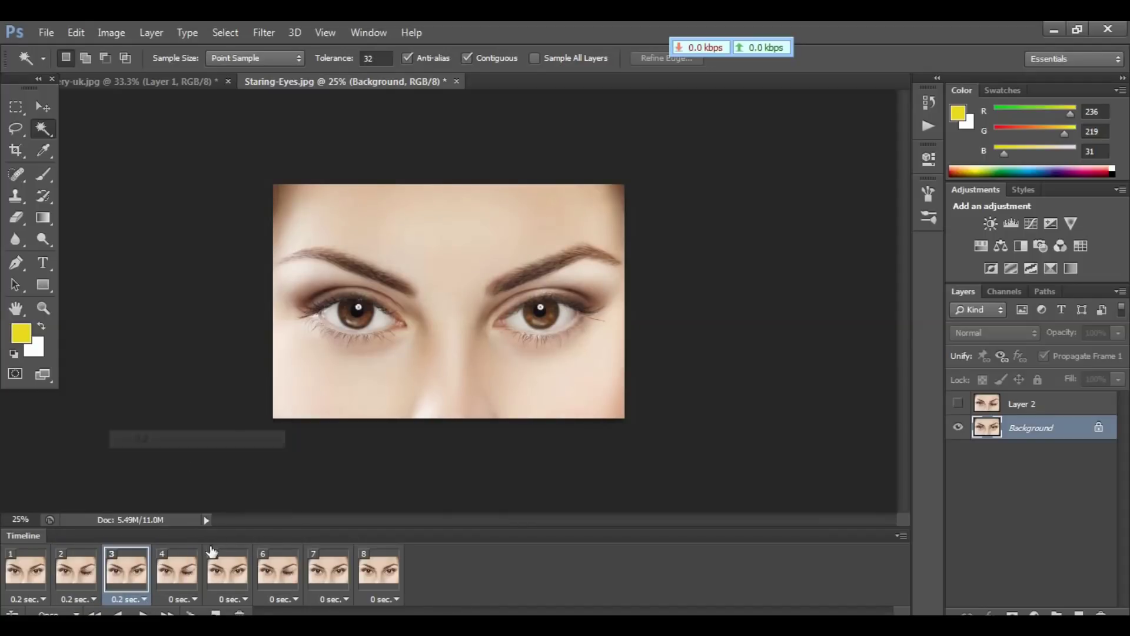
{"action": "left_click", "coordinate": [195, 599]}
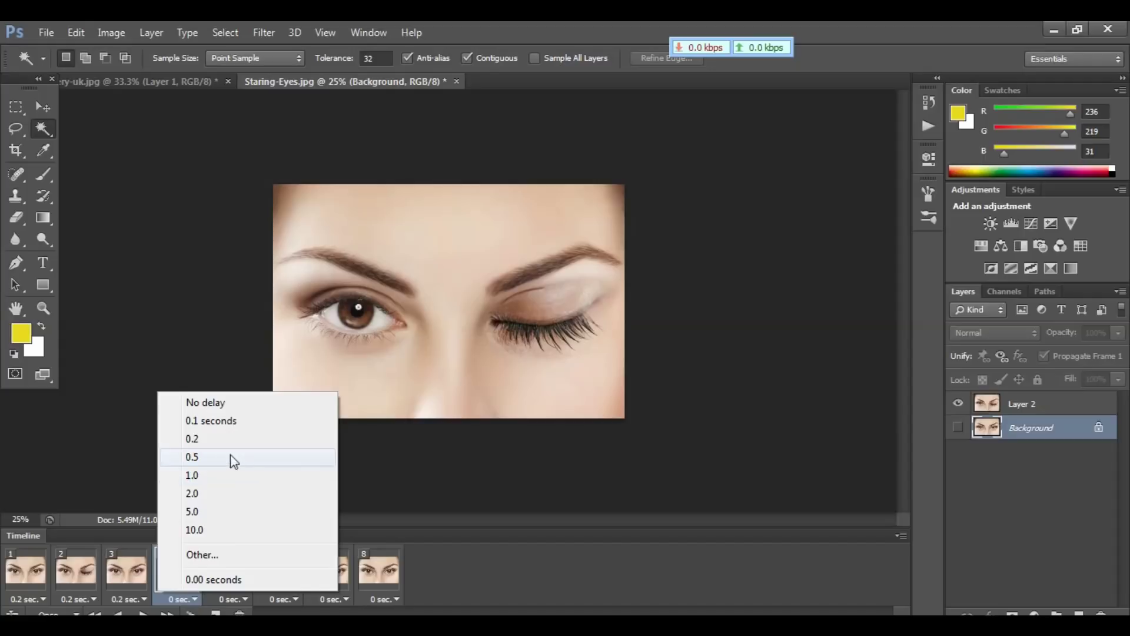
{"action": "left_click", "coordinate": [221, 440]}
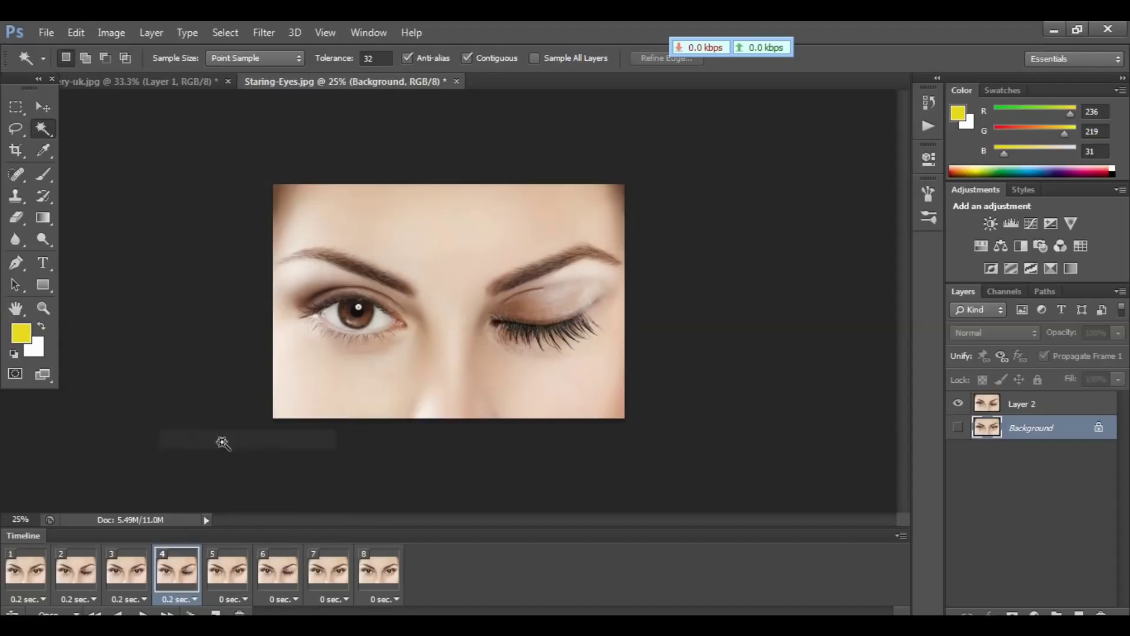
- Set frames 5–8 to a 0.2 second delay and preview the animation
{"action": "left_click", "coordinate": [244, 599]}
{"action": "left_click", "coordinate": [263, 440]}
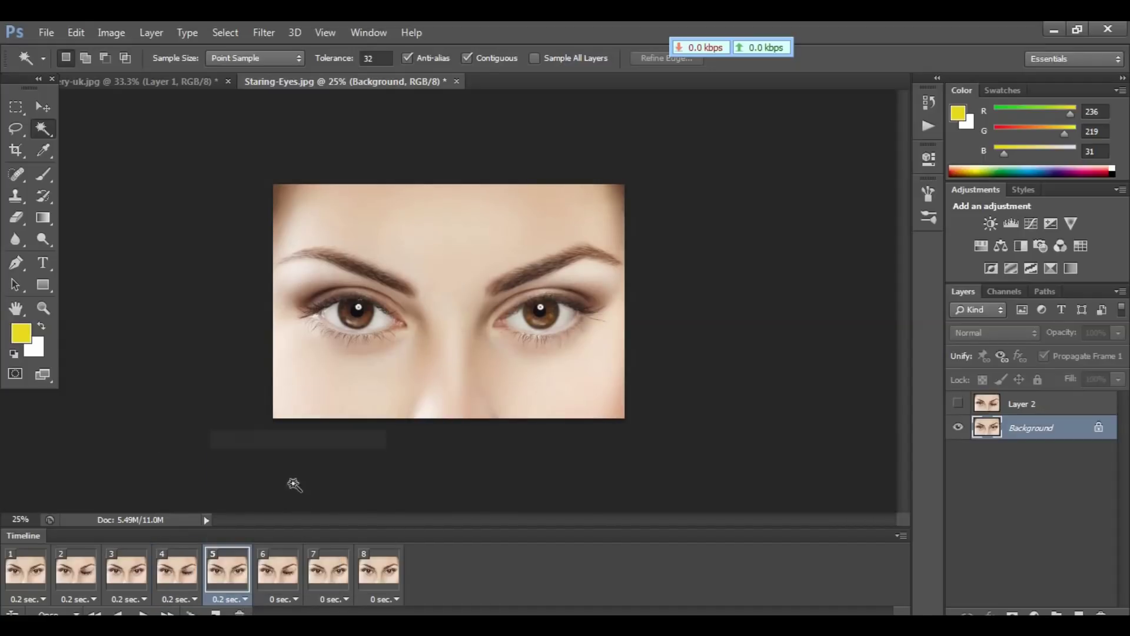
{"action": "left_click", "coordinate": [293, 599]}
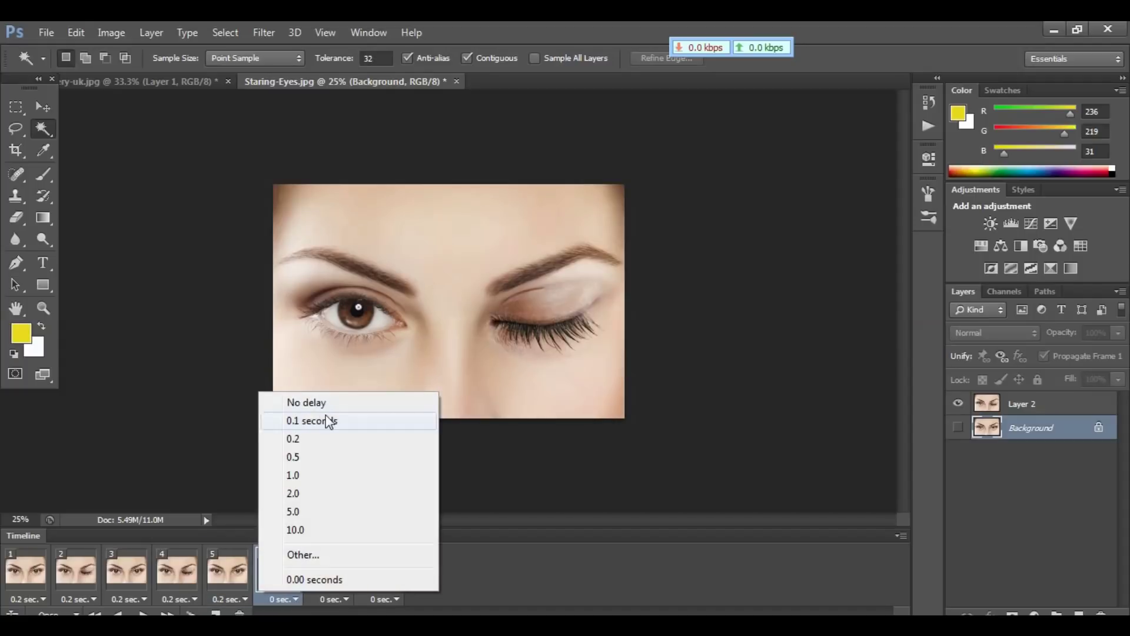
{"action": "left_click", "coordinate": [329, 439]}
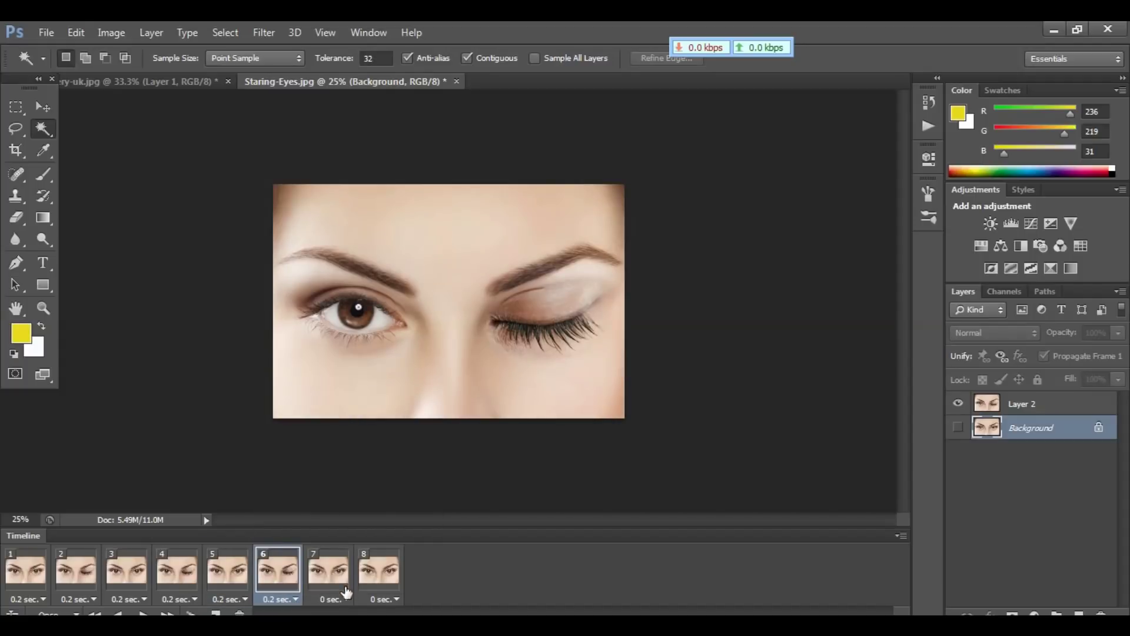
{"action": "left_click", "coordinate": [346, 599]}
{"action": "left_click", "coordinate": [343, 438]}
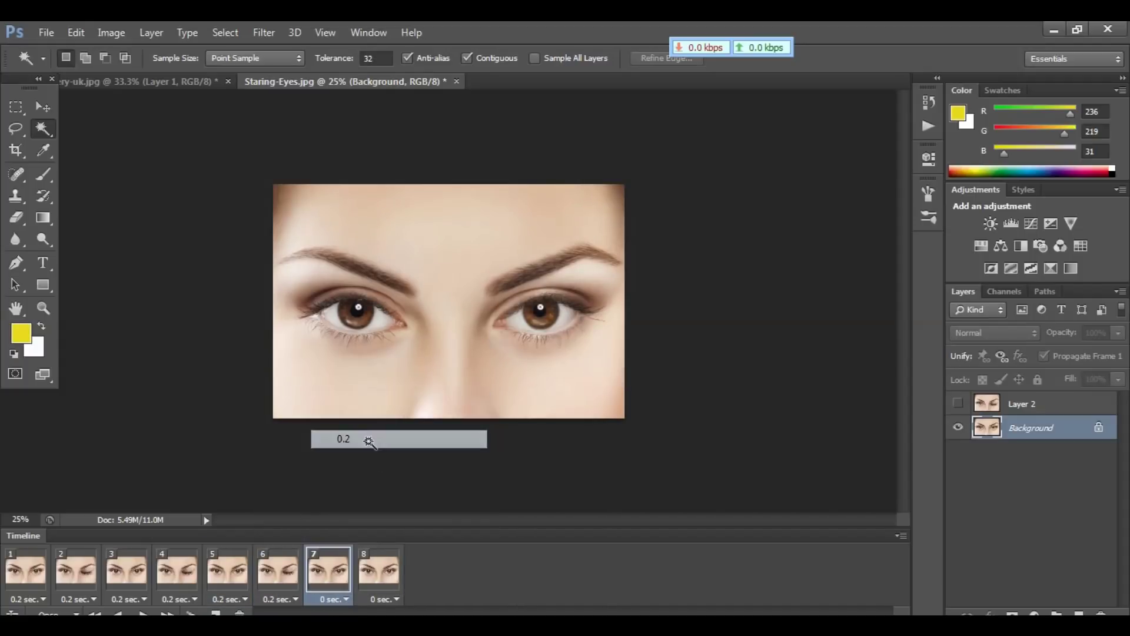
{"action": "left_click", "coordinate": [395, 599]}
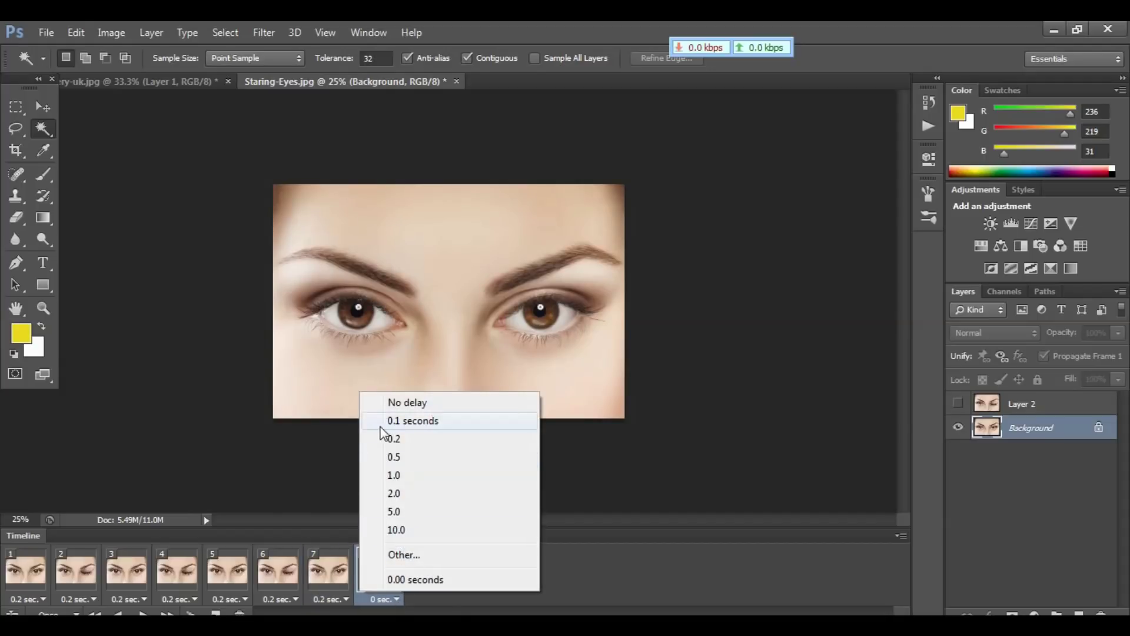
{"action": "left_click", "coordinate": [391, 437]}
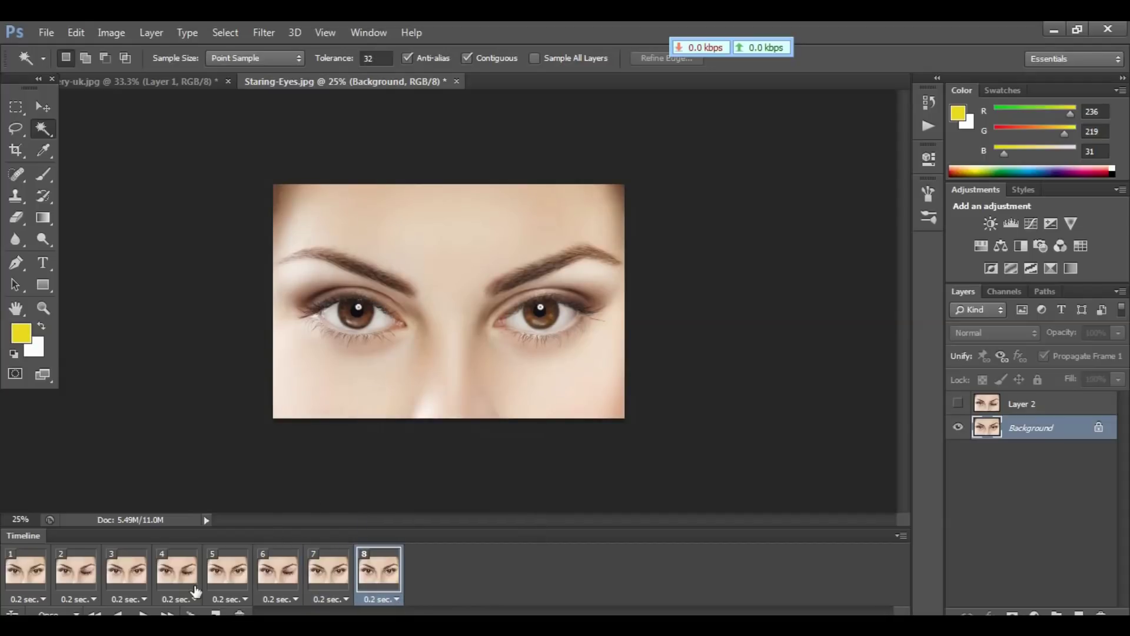
{"action": "left_click", "coordinate": [144, 613]}
- Zoom in, change looping from Once to Forever, and play the wink animation
{"action": "key", "text": "ctrl+plus"}
{"action": "key", "text": "ctrl+plus"}
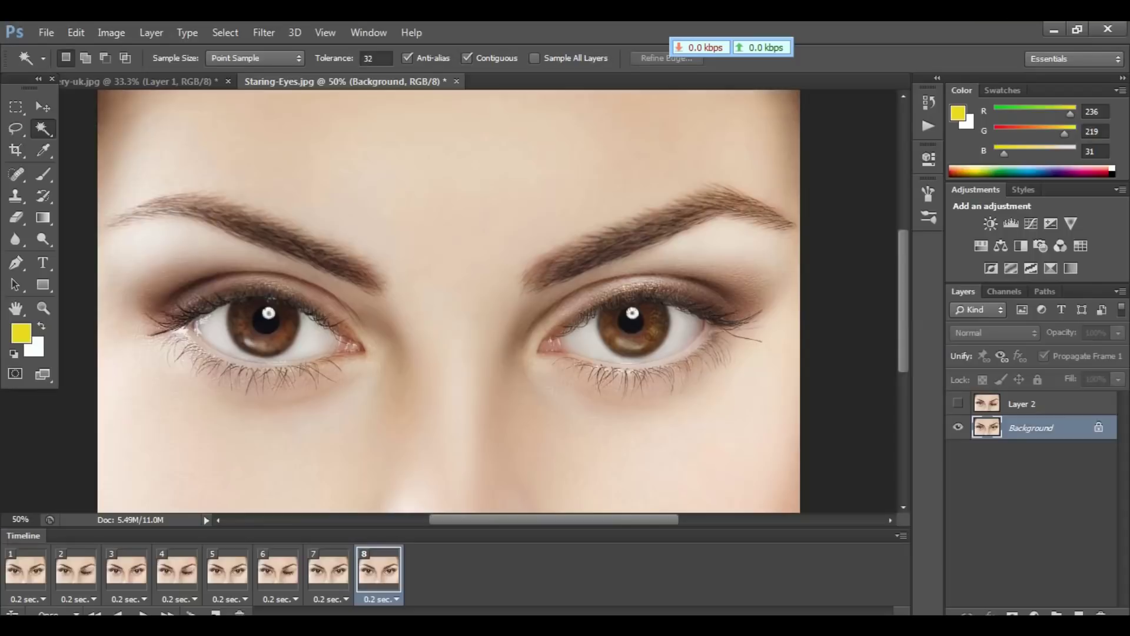
{"action": "left_click", "coordinate": [59, 613]}
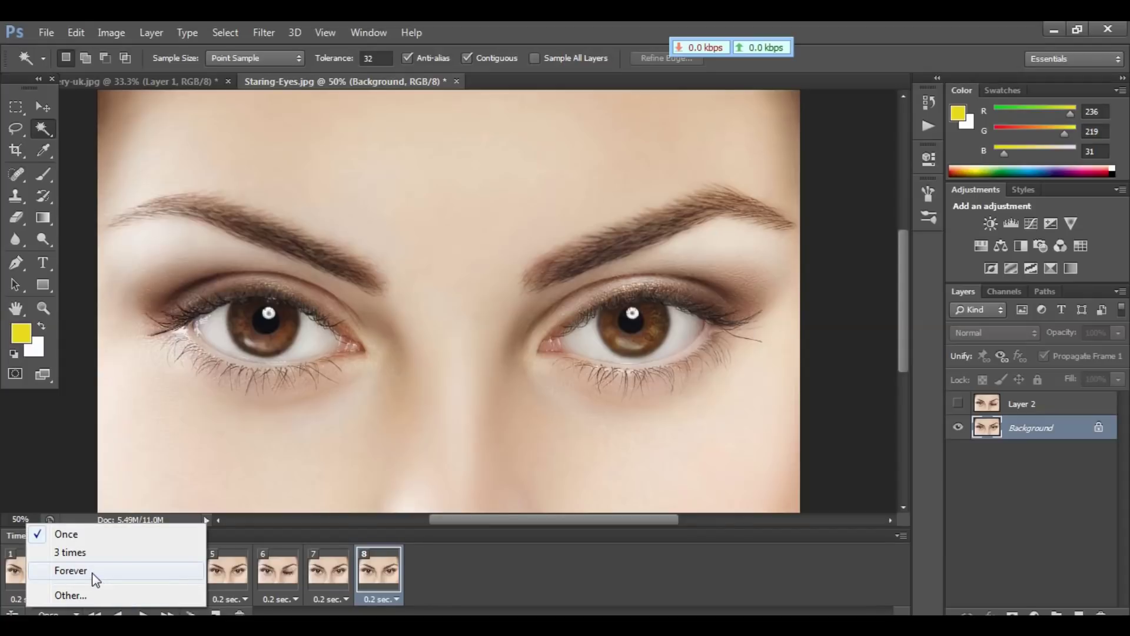
{"action": "left_click", "coordinate": [71, 570]}
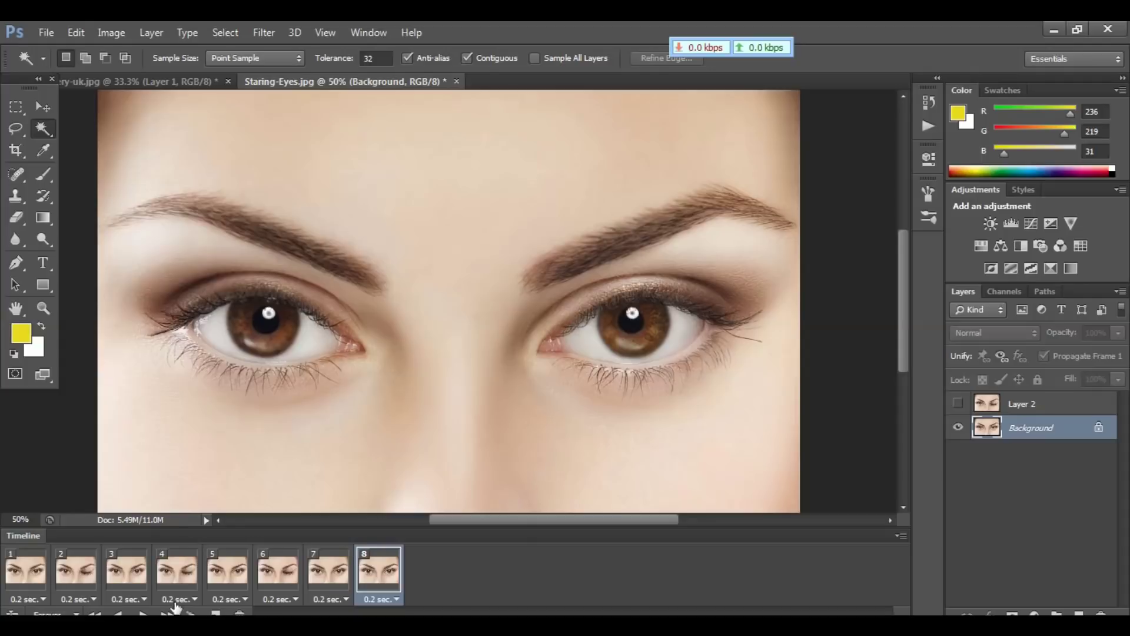
{"action": "left_click", "coordinate": [143, 614]}
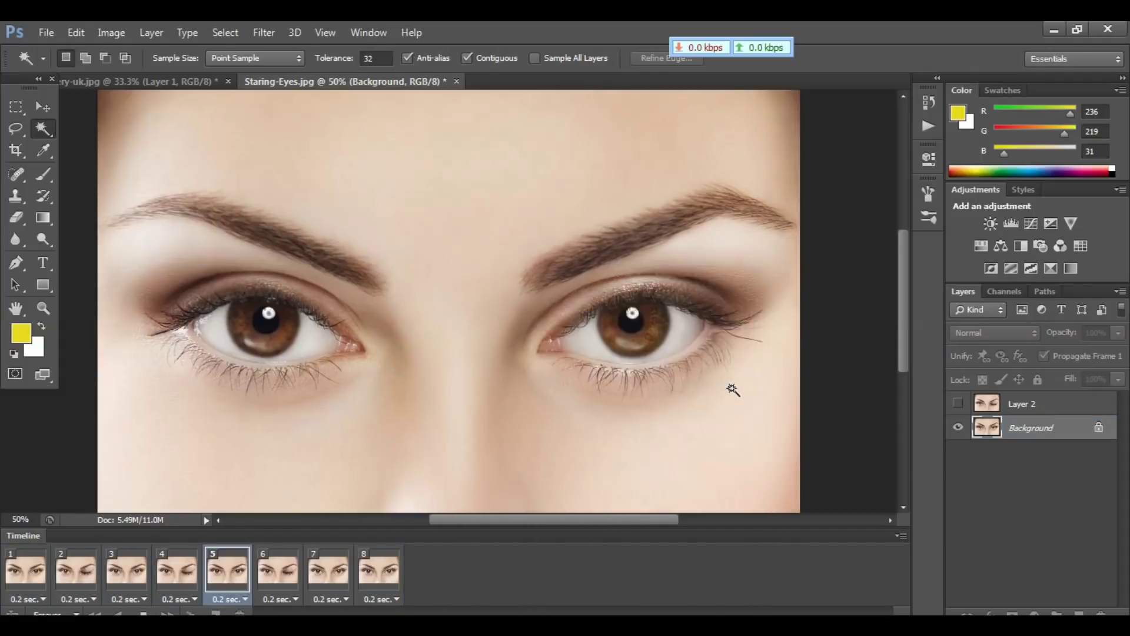